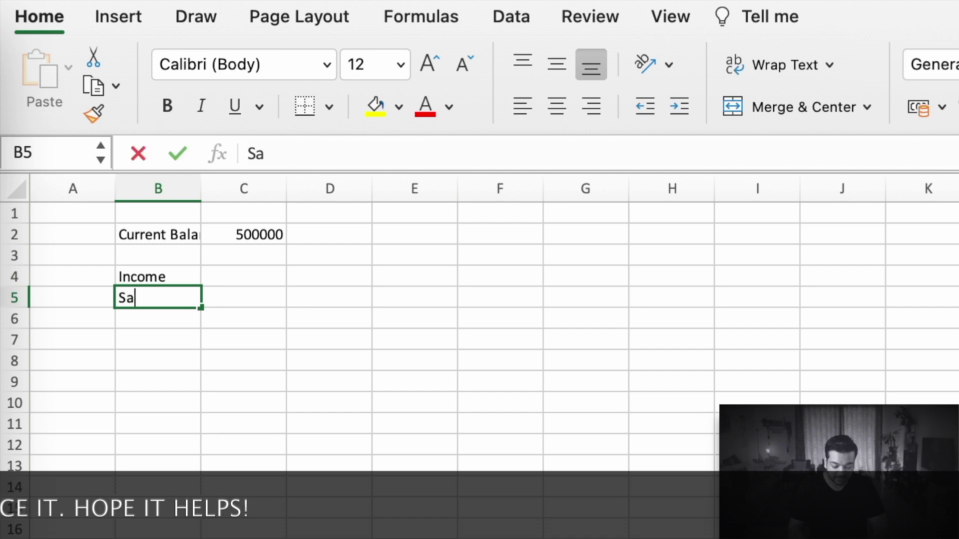
List Salary, Youtube and Dividend below the Income heading in cells B5 to B7
key(Return)
text(Youtube)
key(Return)
text(Dividend)
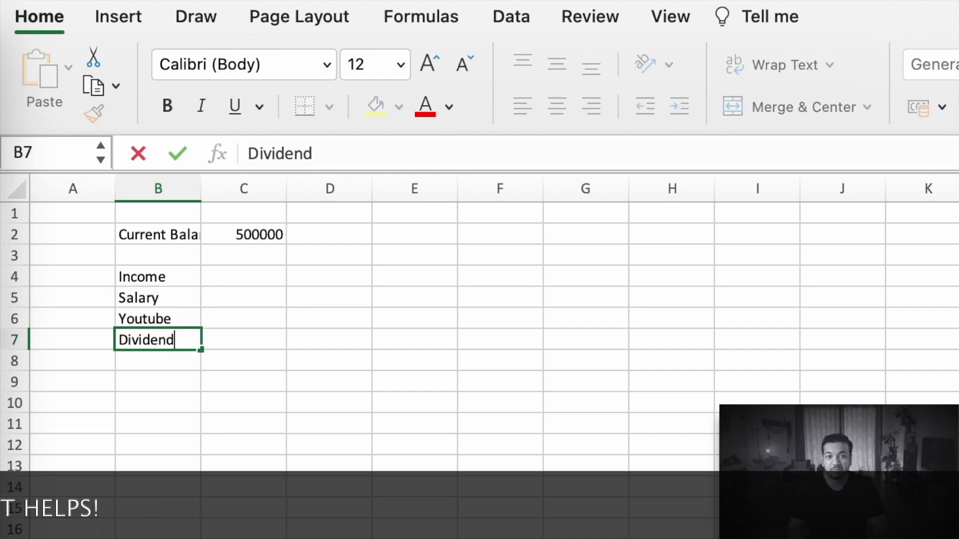
key(Return)
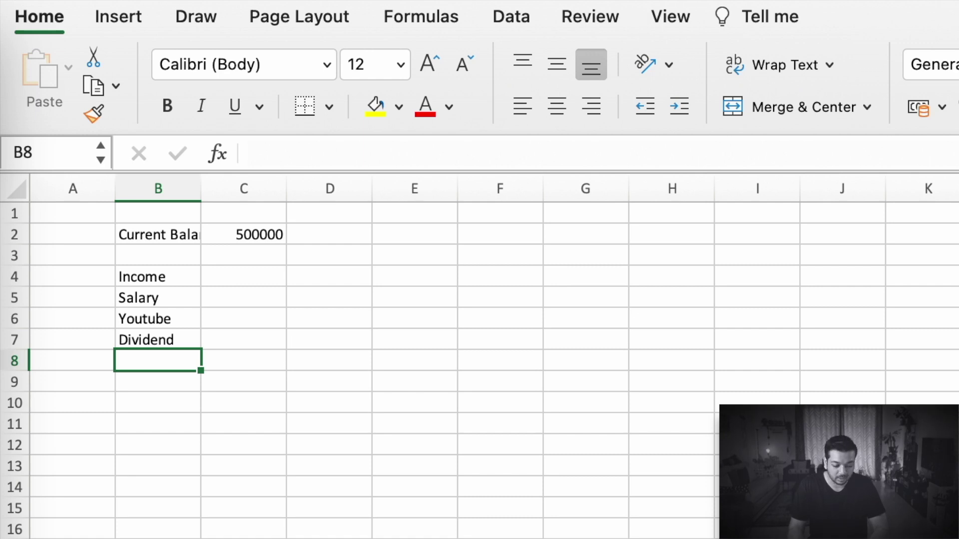
Add a SUM formula in D8 that totals the income range D5:D7
key(Right)
key(Right)
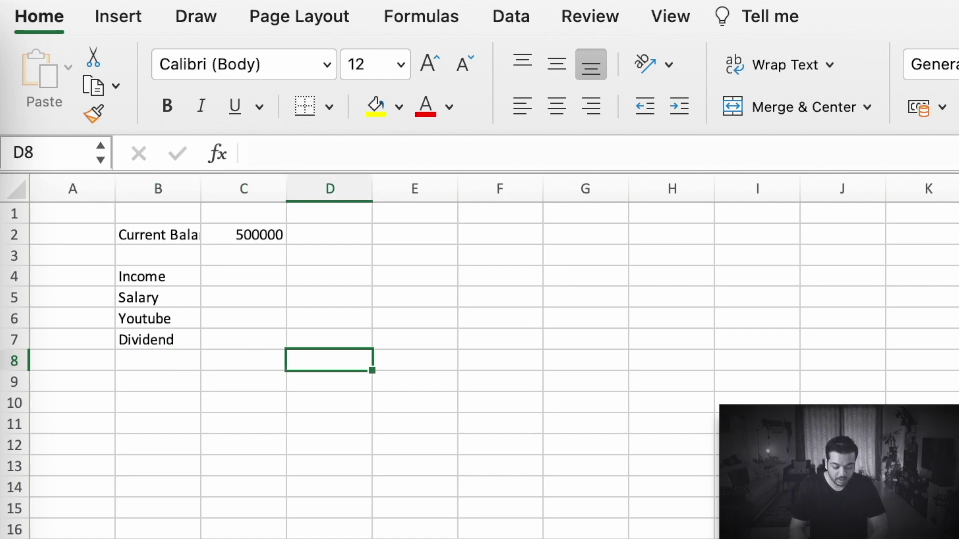
text(=SUM()
key(Up)
key(shift+Up)
key(shift+Up)
key(shift+Up)
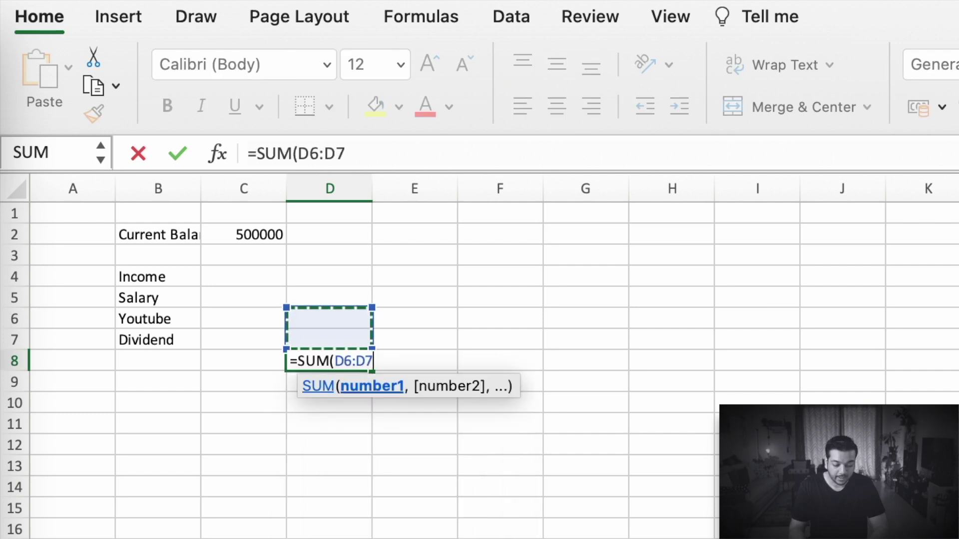
key(shift+Down)
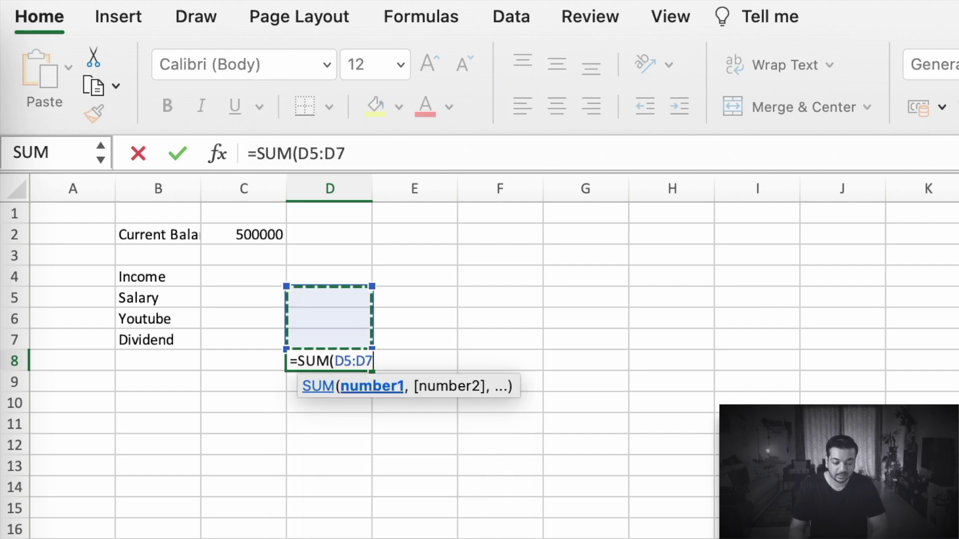
key(Return)
Enter the section heading Expenses in cell B10, below the income block
key(Down)
key(Left)
key(Left)
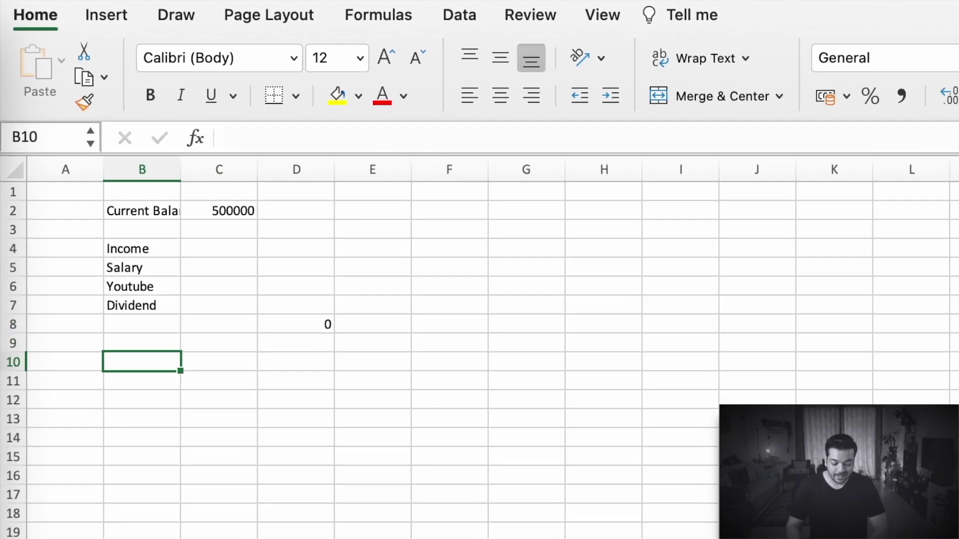
text(Expenses)
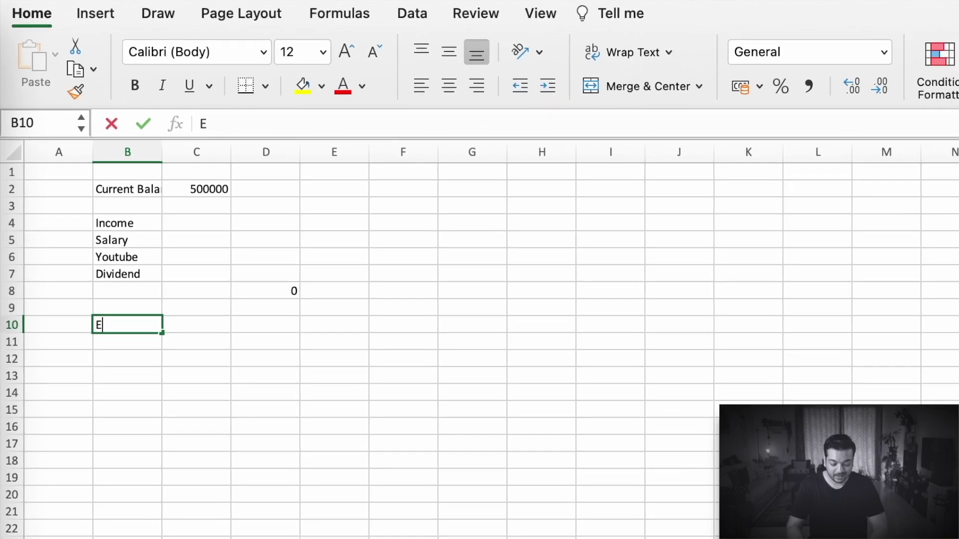
key(Return)
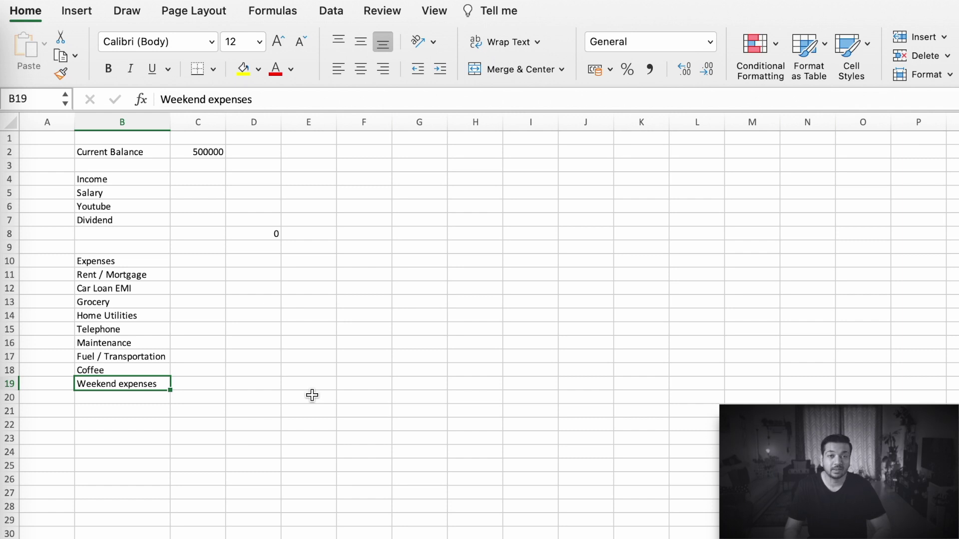
Extend the expense list below Weekend expenses with Misc, Gym and Vacay in cells B20 to B22
key(Return)
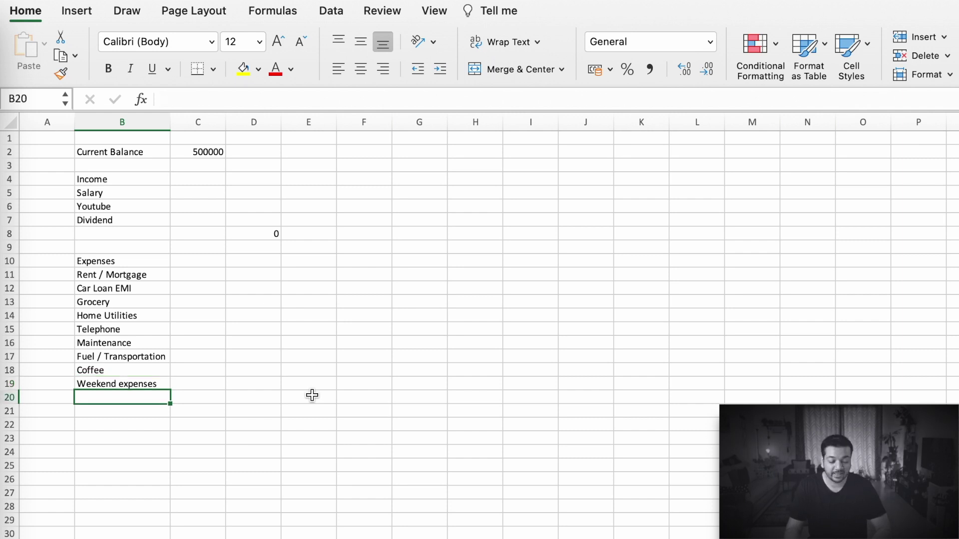
text(Misc)
key(Return)
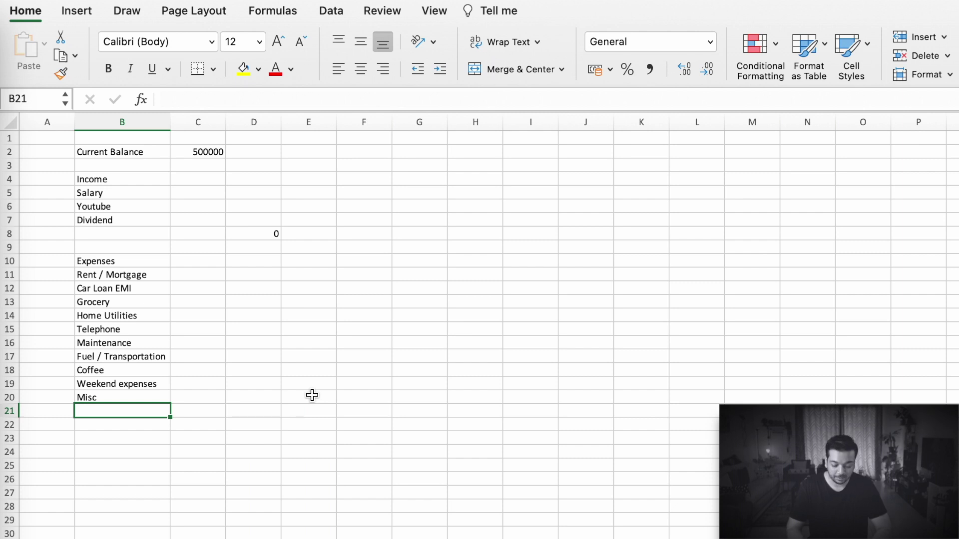
text(Gym)
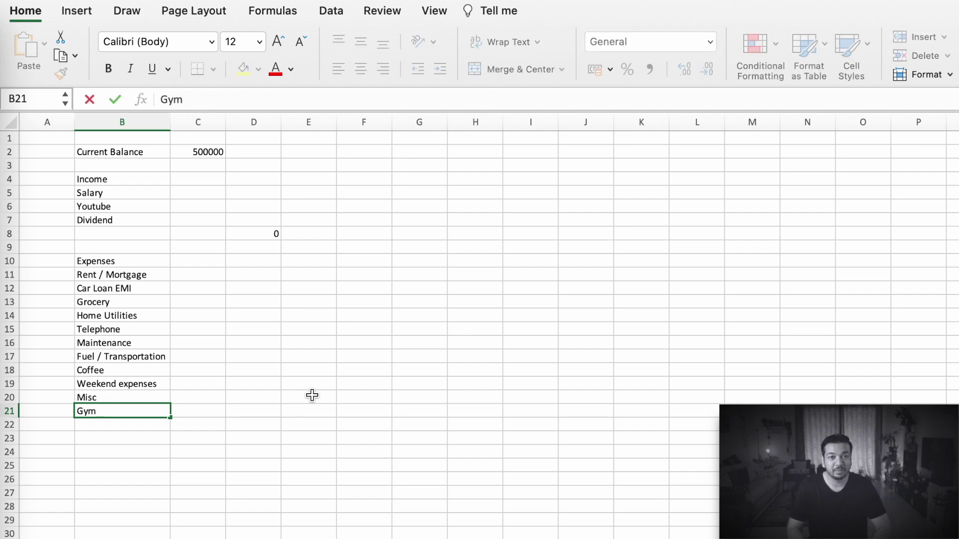
key(Return)
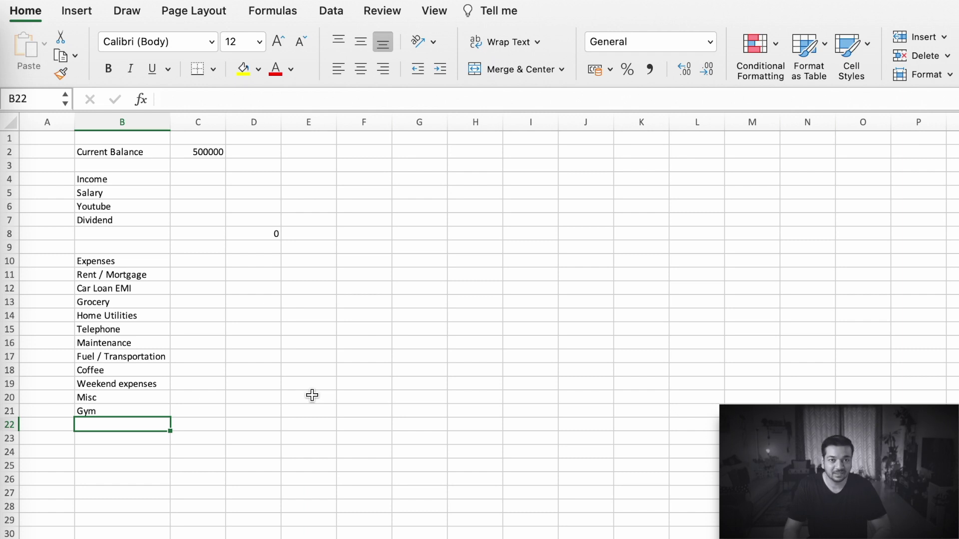
text(Vacay)
key(Return)
key(Up)
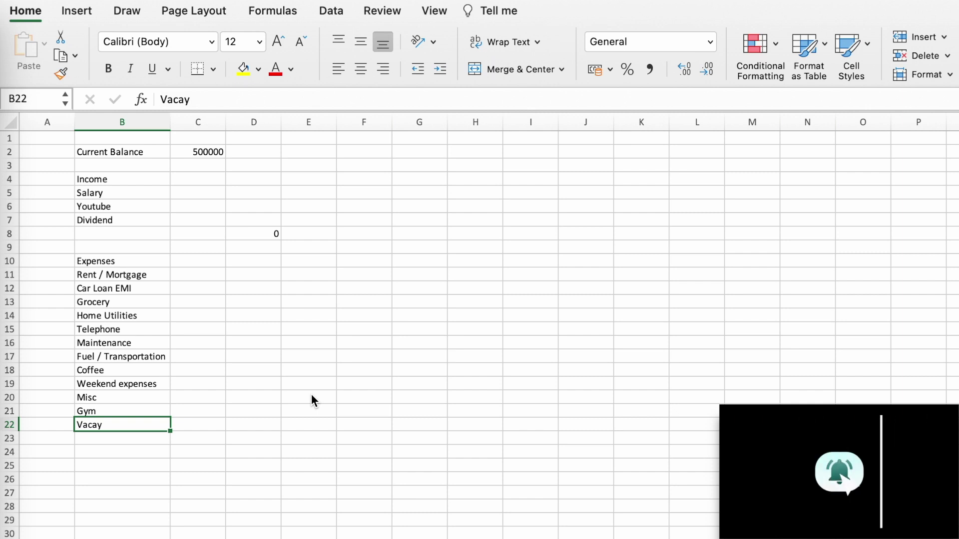
Add a SUM formula in D23 that totals the expense range D11:D22
key(Down)
key(Right)
key(Right)
text(=su)
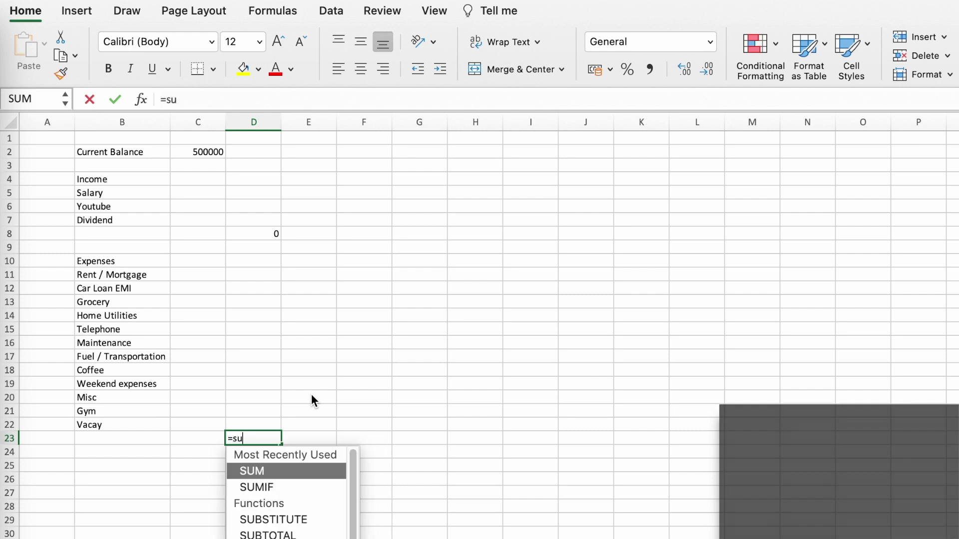
key(Tab)
key(Up)
key(shift+Up)
key(shift+Up)
key(shift+Up)
key(shift+Up)
key(shift+Up)
key(shift+Up)
key(shift+Up)
key(shift+Up)
key(shift+Up)
key(shift+Up)
key(shift+Up)
key(Return)
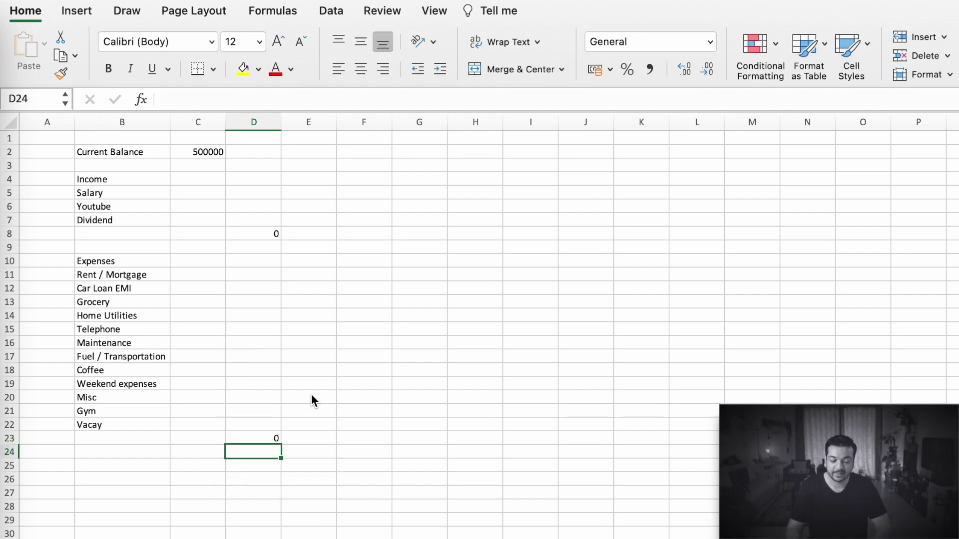
Enter the income amounts in column D: 10000 for Salary, 1000 for Youtube and 500 for Dividend
key(Up)
key(Up)
key(Up)
key(Up)
key(Up)
key(Up)
key(Up)
key(Up)
key(Up)
key(Up)
key(Up)
key(Up)
key(Up)
key(Up)
key(Up)
key(Up)
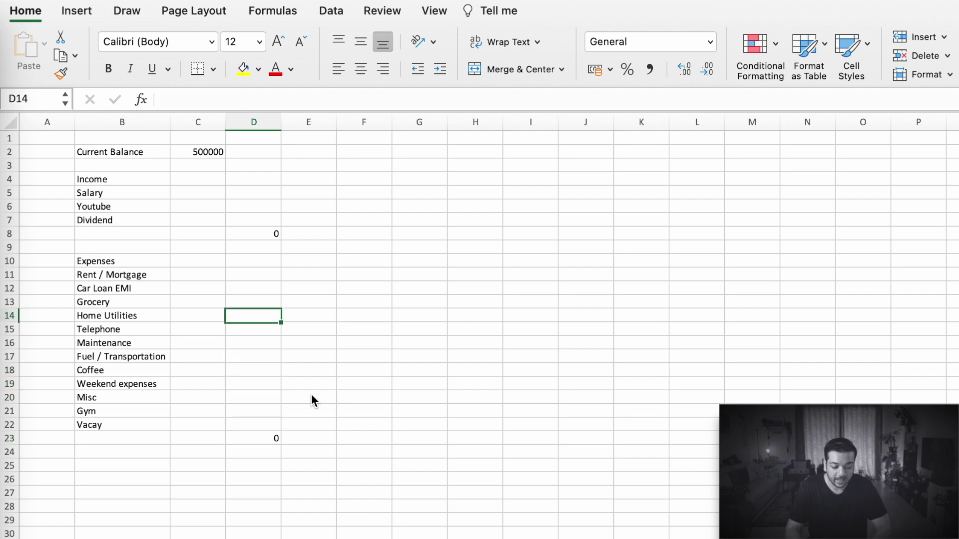
key(Up)
key(Up)
key(Up)
key(Up)
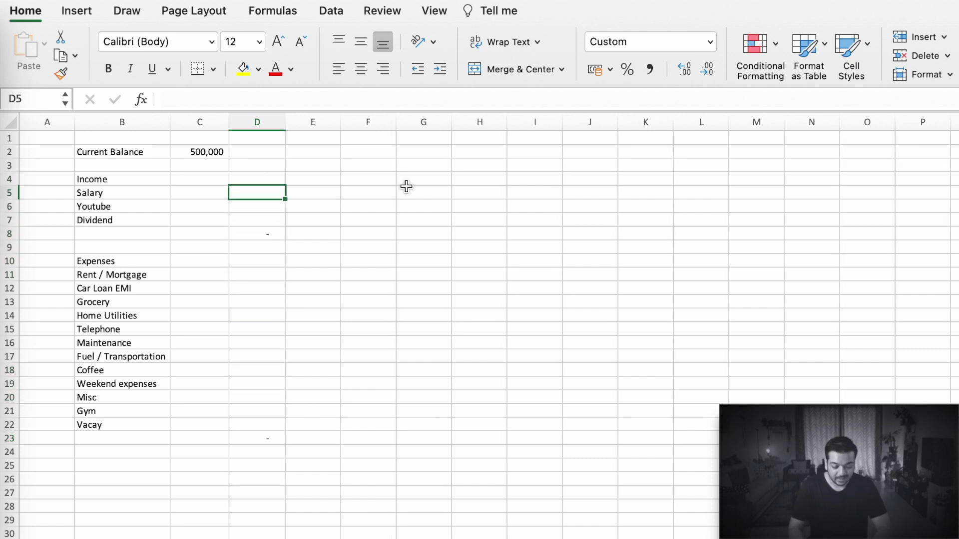
text(10000)
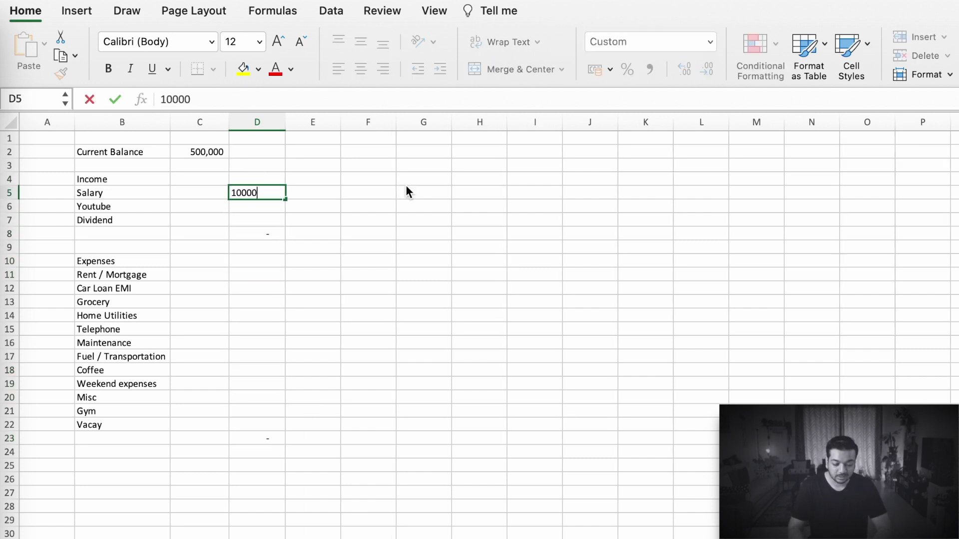
key(Return)
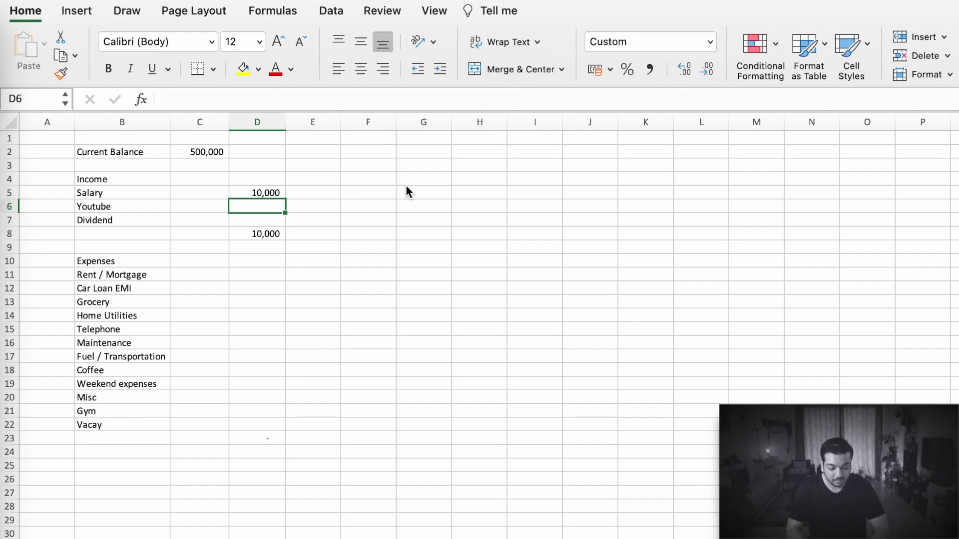
text(1000)
key(Return)
text(500)
key(Return)
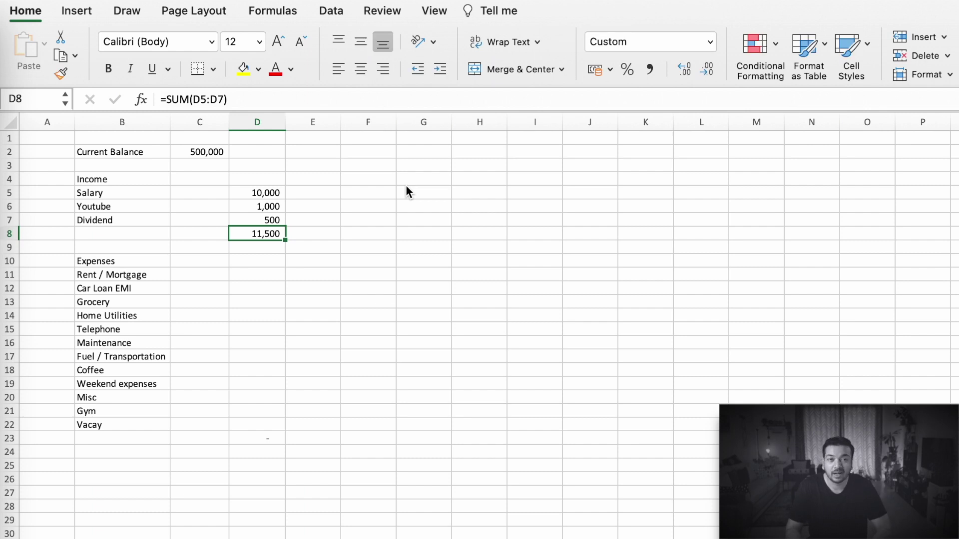
Enter expense amounts in column D: 2000 for Rent / Mortgage, 1000 for Car Loan EMI and 1500 for Grocery
key(Down)
key(Down)
key(Down)
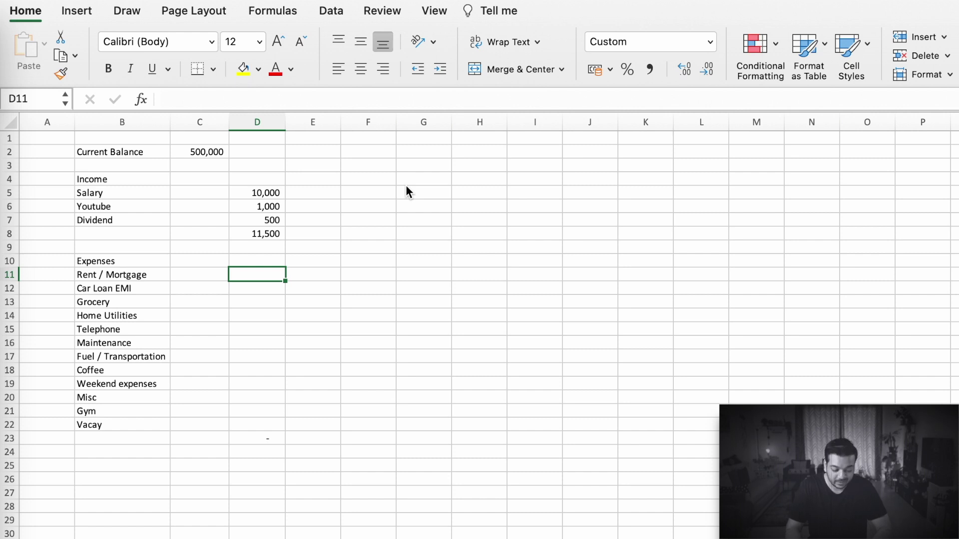
text(2000)
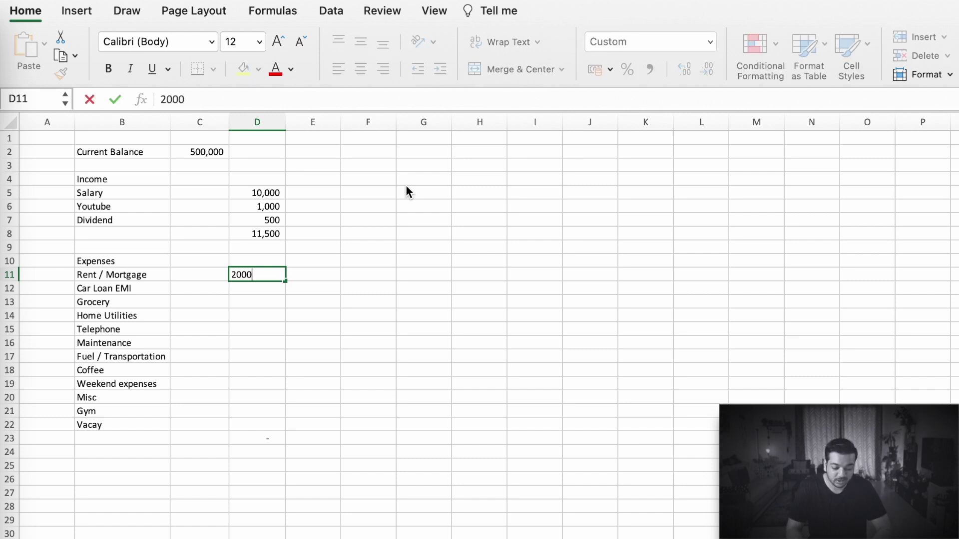
key(Return)
text(1000)
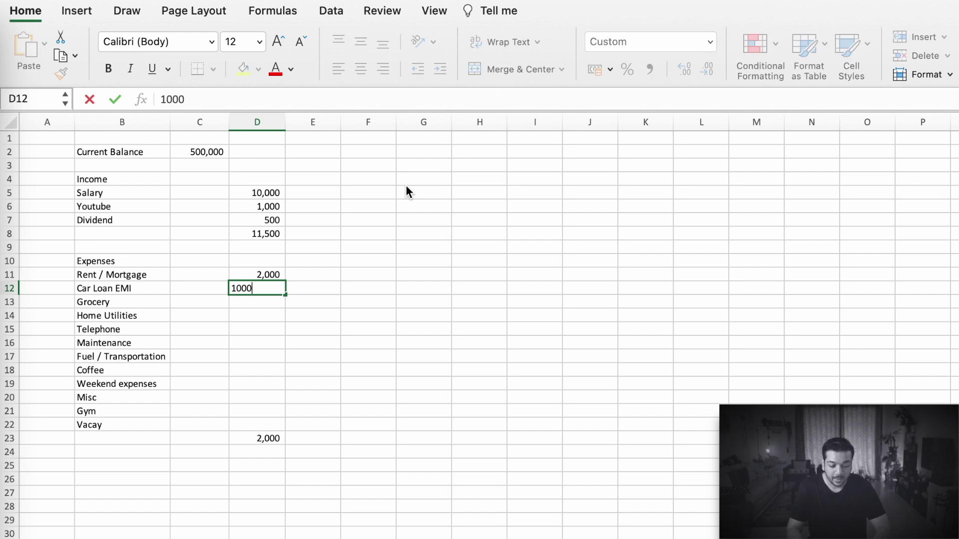
key(Return)
text(1500)
key(Return)
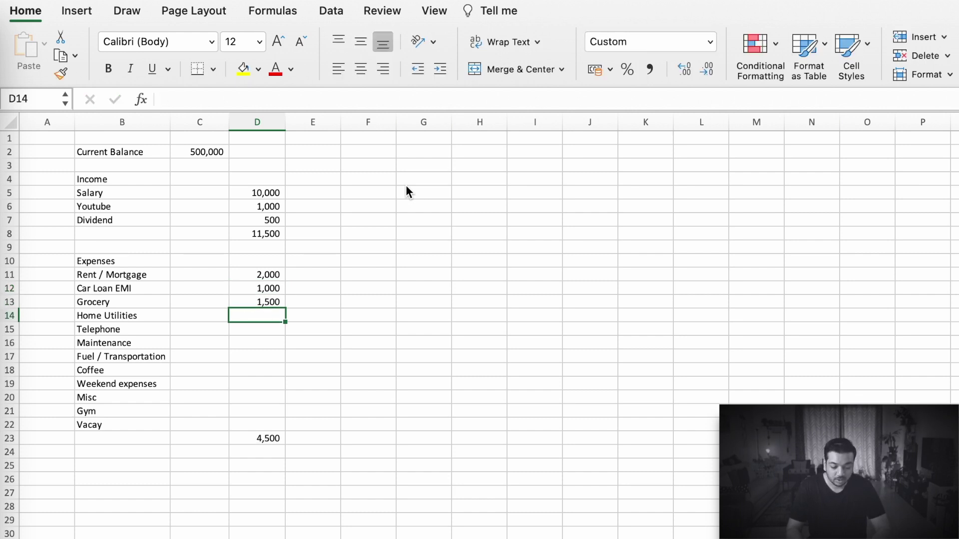
Enter expense amounts in column D: 500 for Home Utilities, 300 for Telephone and 200 for Maintenance
text(500)
key(Return)
text(300)
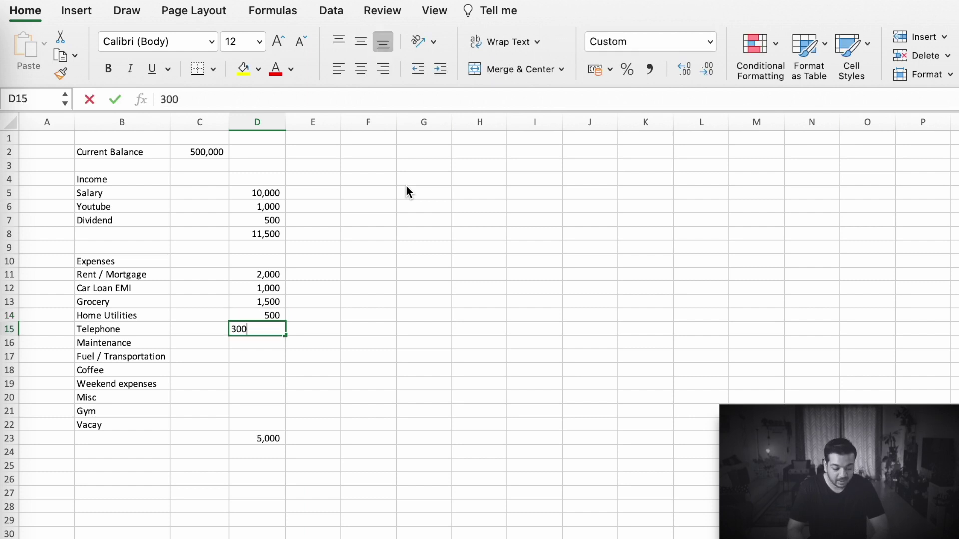
key(Return)
text(200)
key(Return)
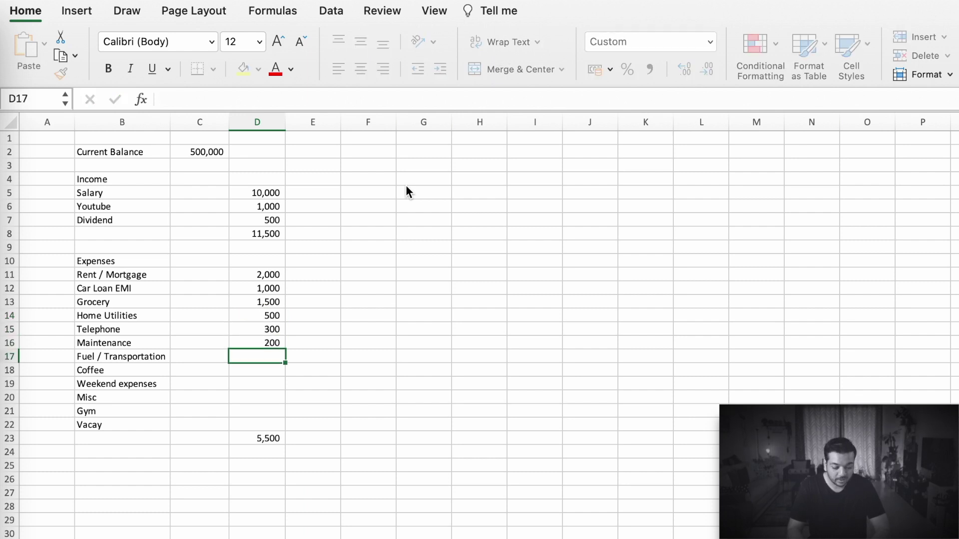
Enter expense amounts in column D: 200 for Fuel / Transportation, 200 for Coffee and 300 for Weekend expenses
text(200)
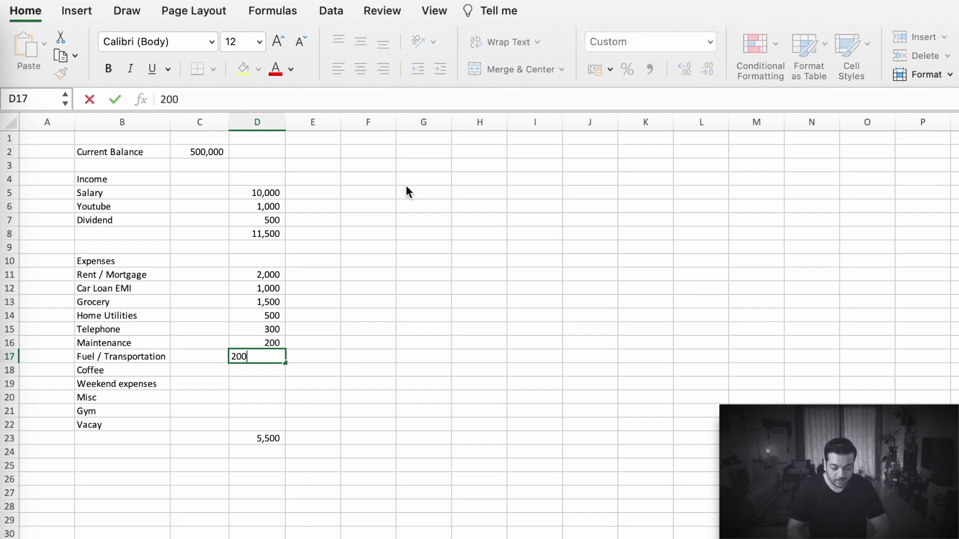
key(Return)
text(200)
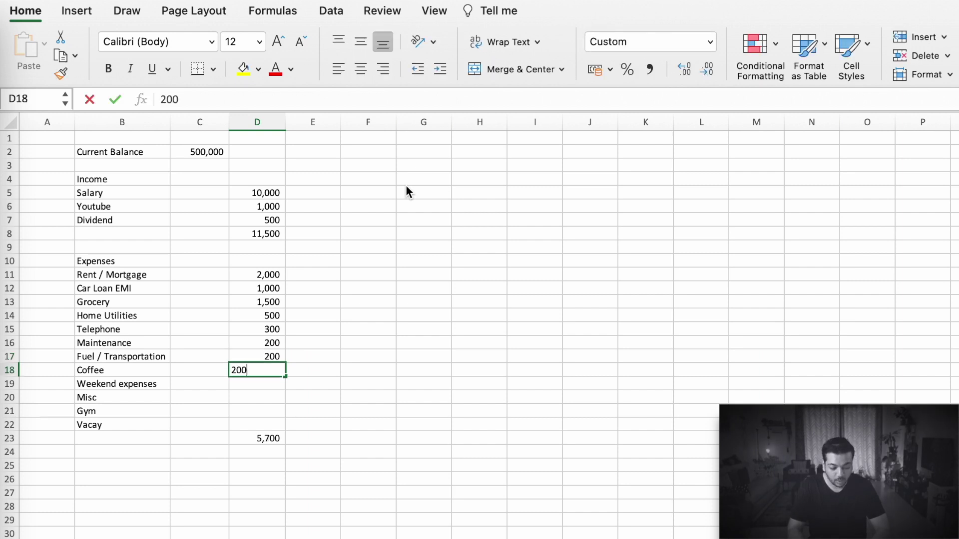
key(Return)
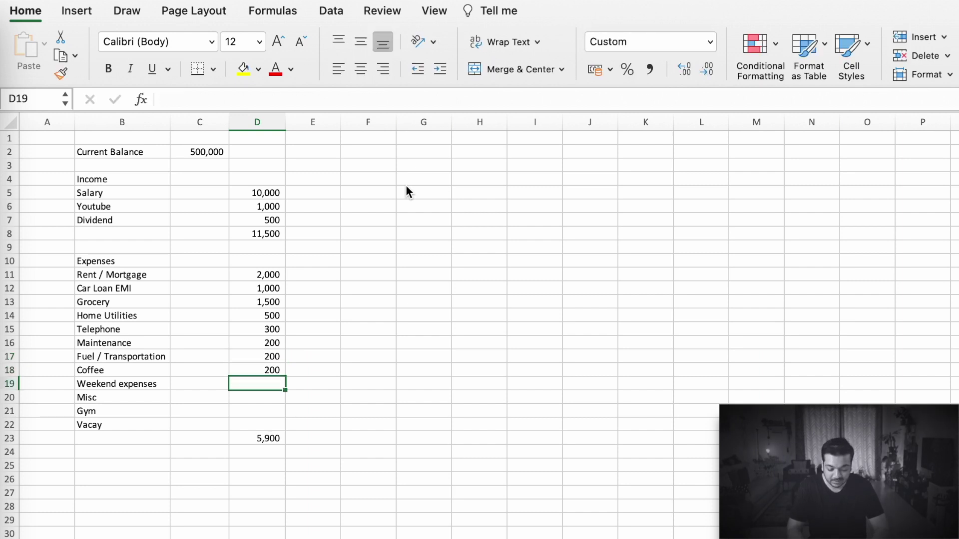
text(300)
key(Return)
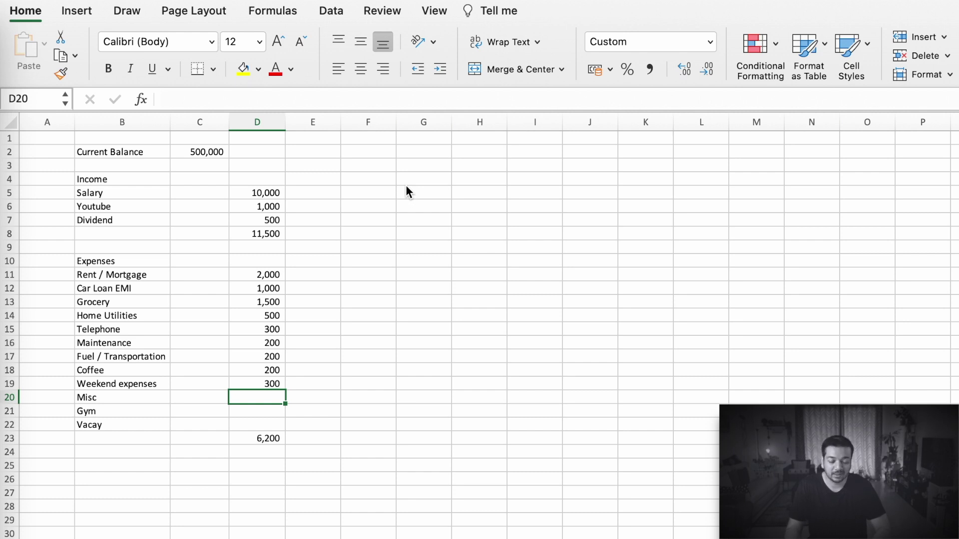
Enter expense amounts in column D: 1500 for Misc, 0 for Gym and 0 for Vacay
text(1500)
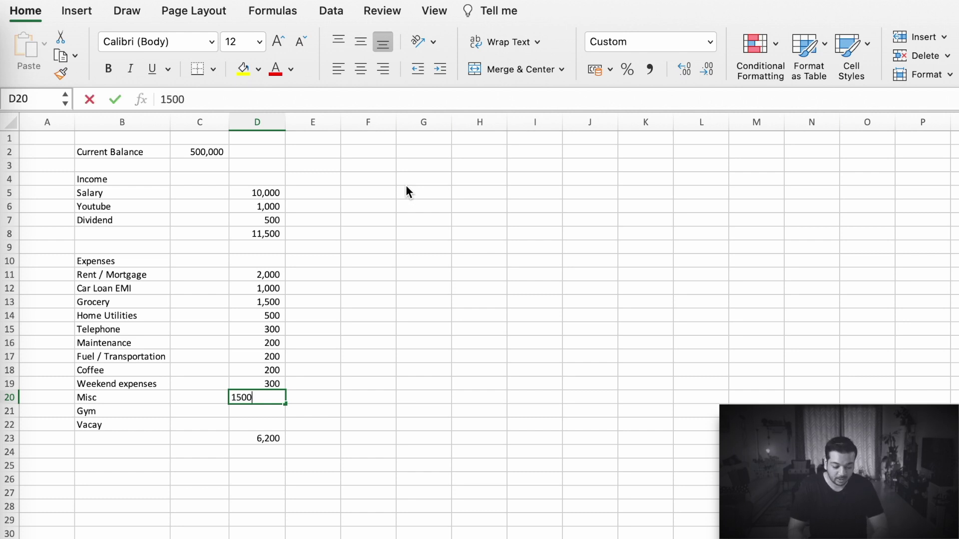
key(Return)
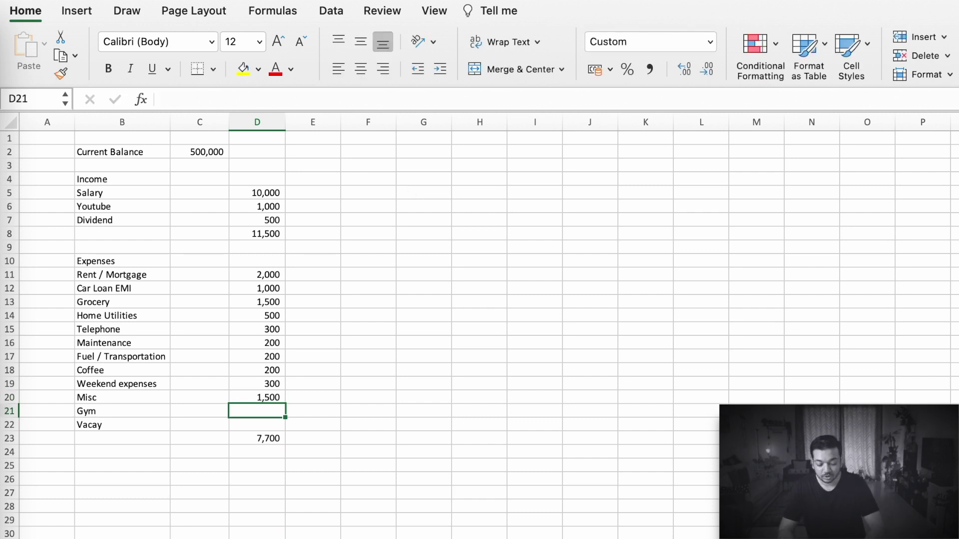
text(0)
key(Return)
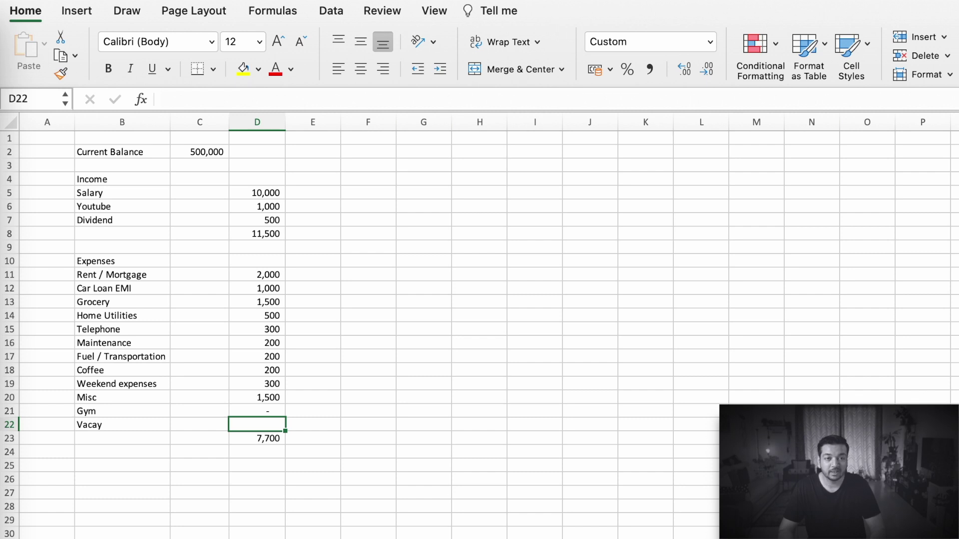
text(0)
key(Return)
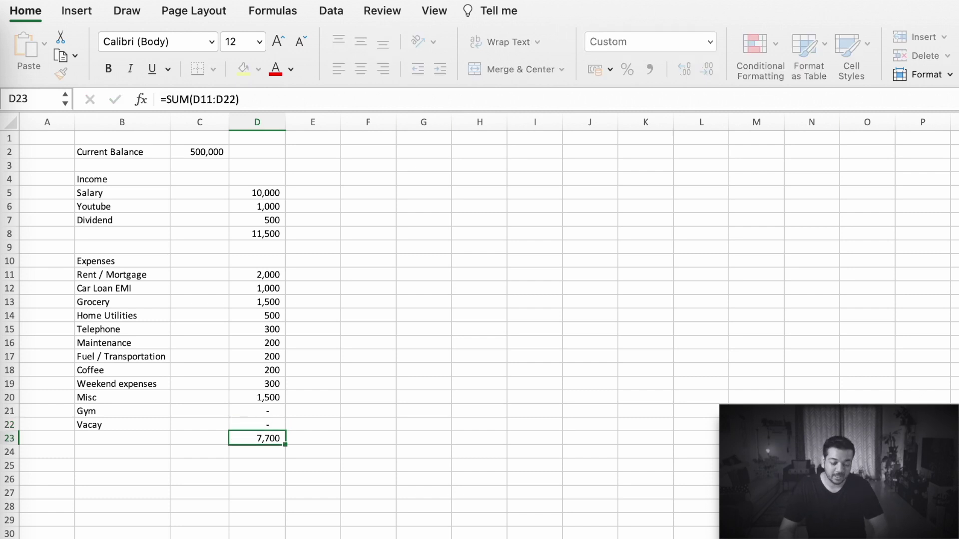
Enter a formula in D25 that subtracts total expenses in D23 from total income in D8
key(Down)
key(Down)
text(=)
click(259, 233)
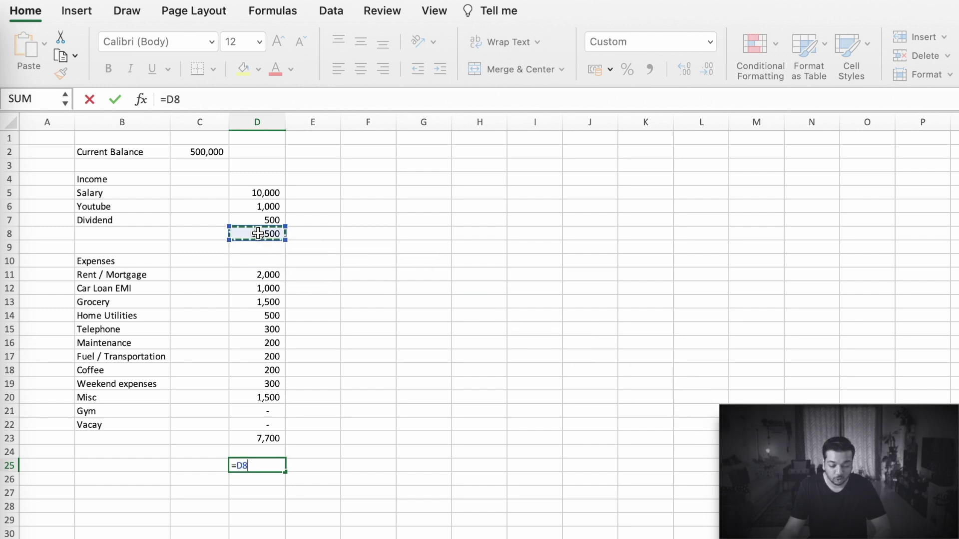
text(-)
click(251, 440)
key(Return)
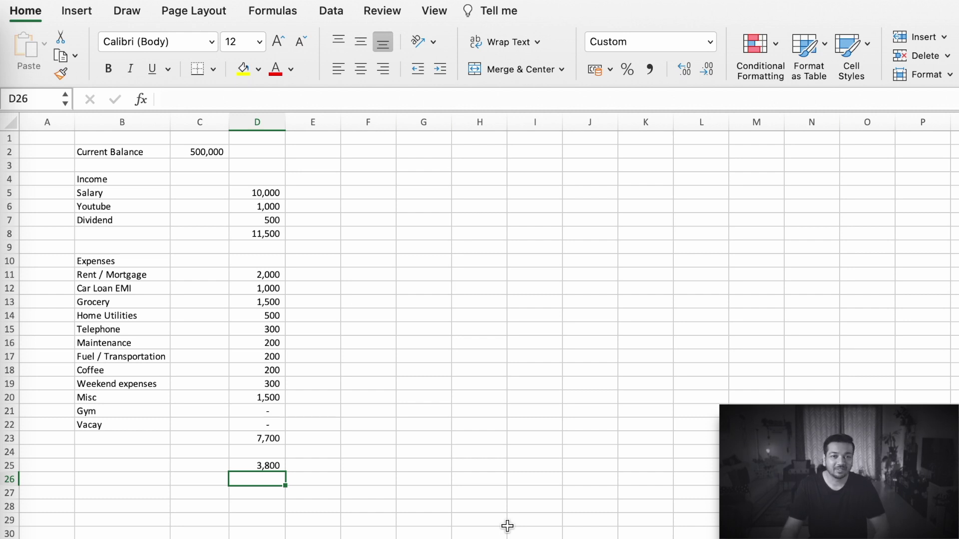
Enter the month headers August in D3 and September in E3
click(280, 166)
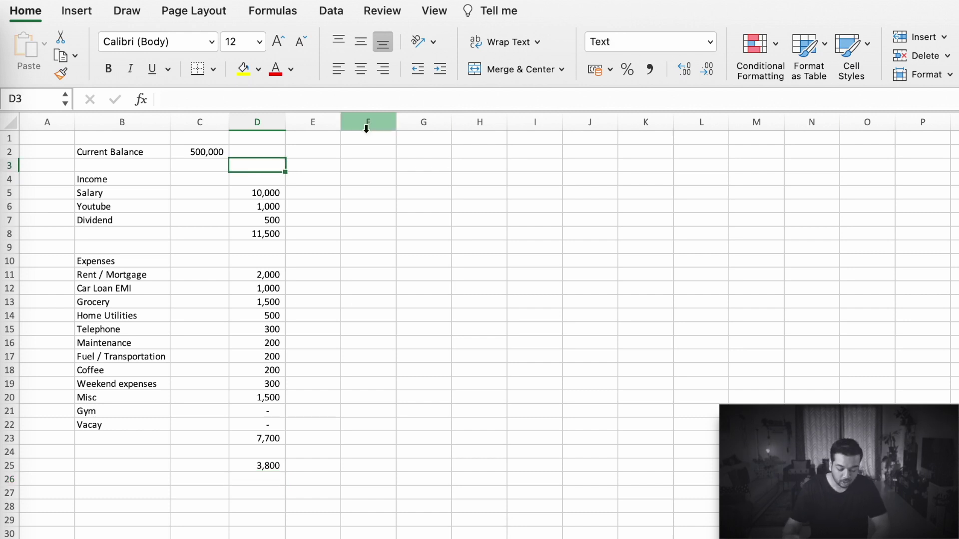
text(August)
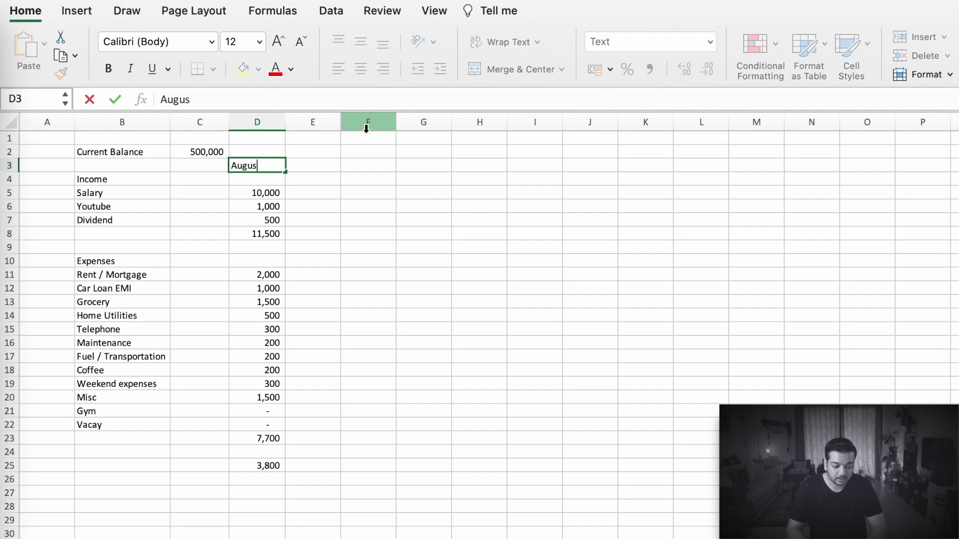
key(Tab)
text(September)
key(Return)
Extend the August and September headers across row 3 through March in column K
key(Up)
key(shift+Left)
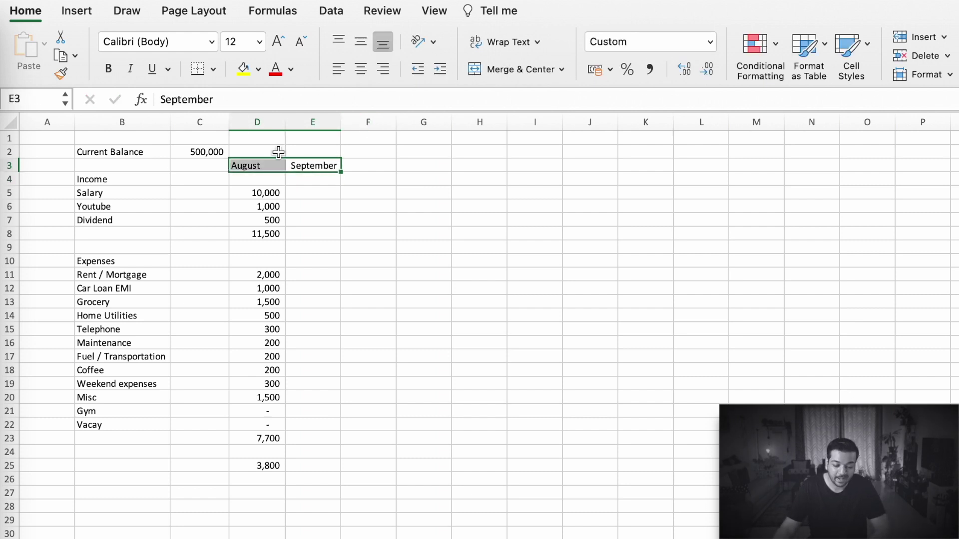
drag(341, 171, 680, 145)
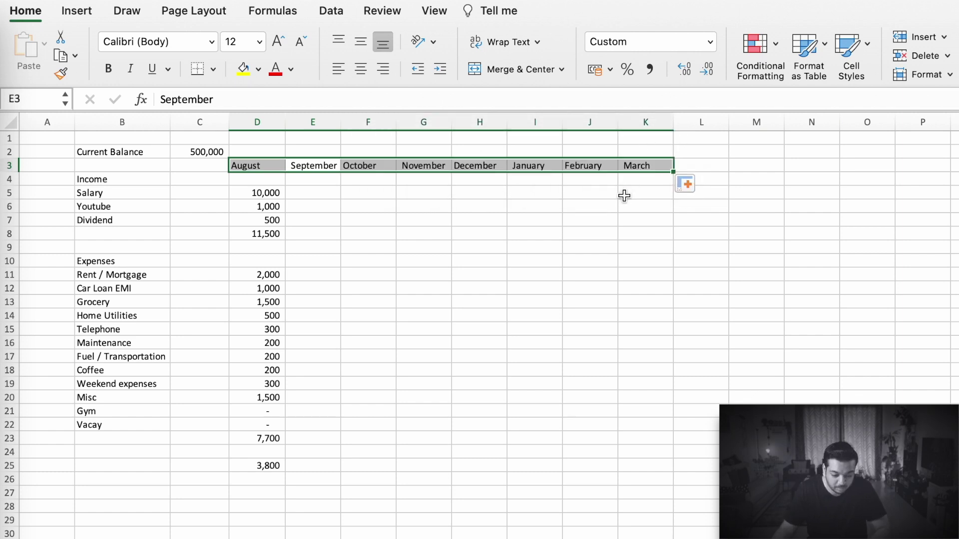
click(578, 222)
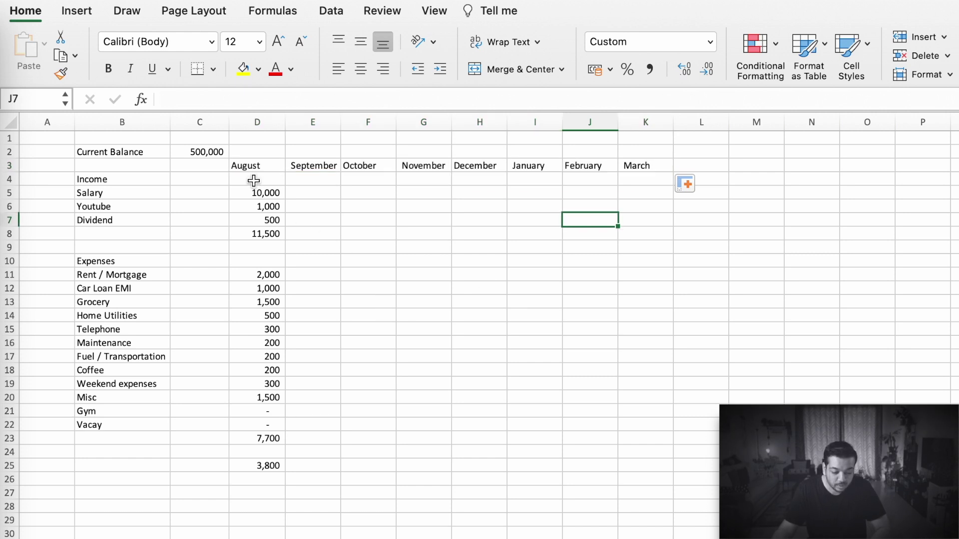
Fill the August figures and formulas in D5:D25 across to March in column K
drag(260, 193, 666, 471)
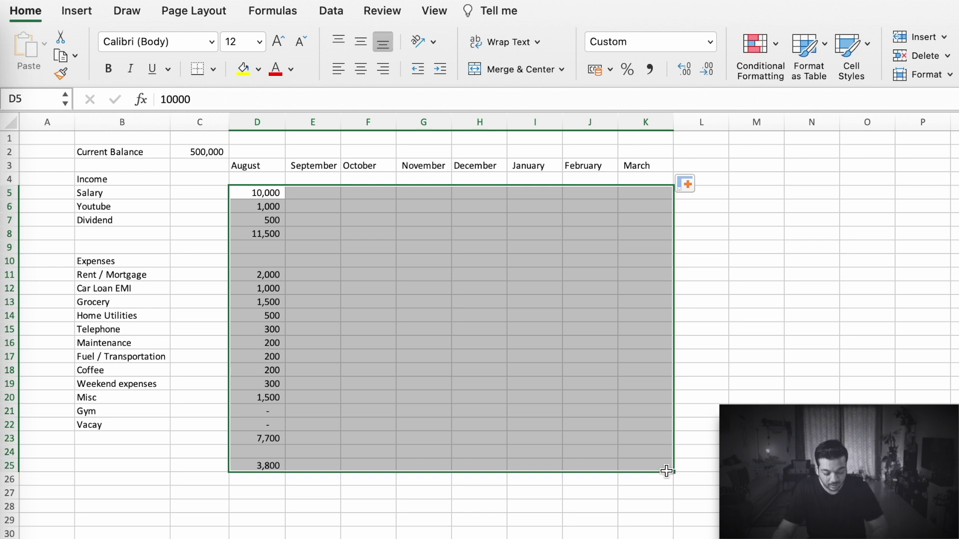
key(ctrl+r)
click(690, 430)
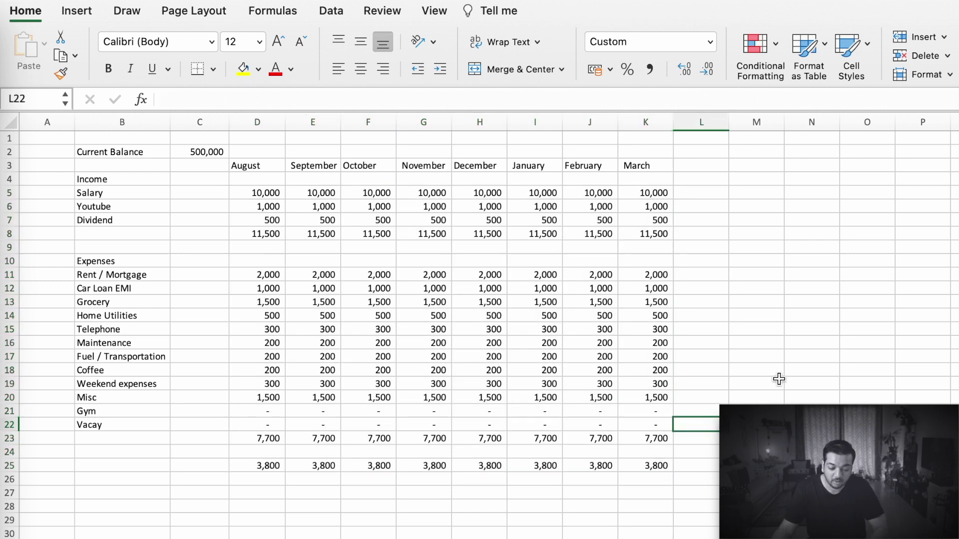
Set the December Vacay expense in H22 to 12,000
key(Left)
key(Left)
key(Left)
key(Left)
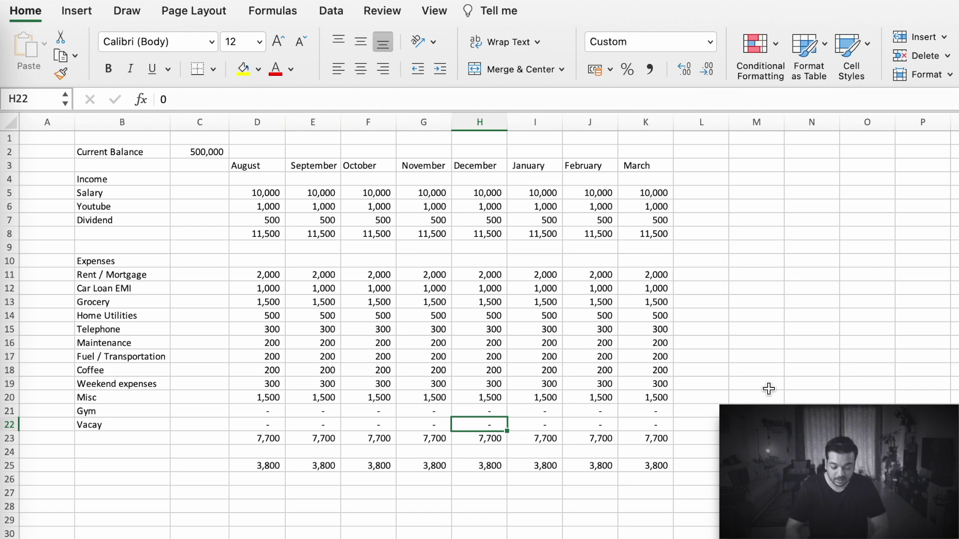
text(12,000)
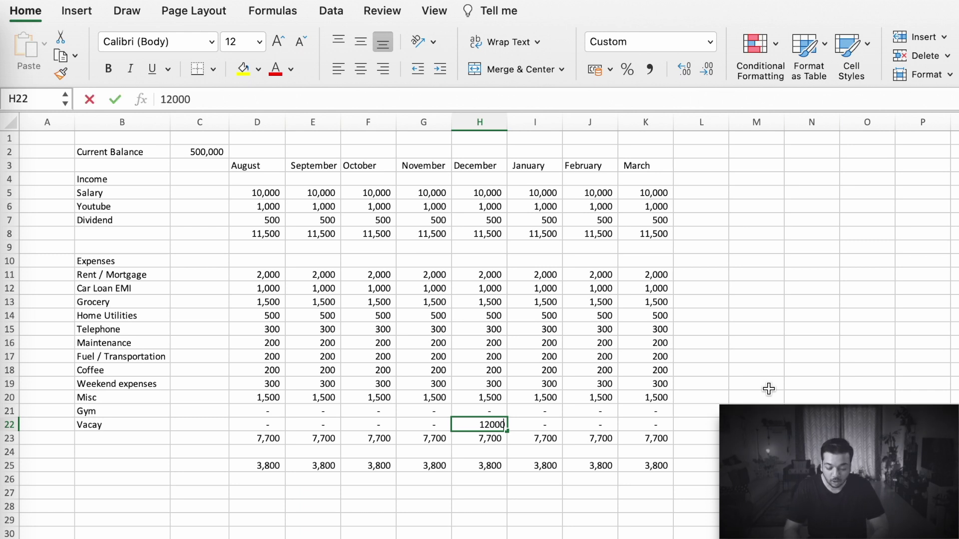
key(Return)
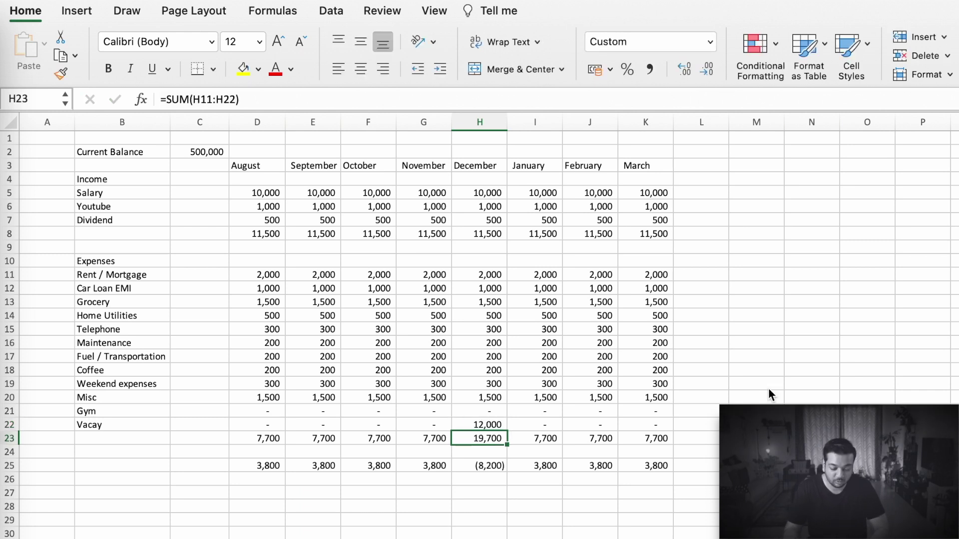
Set the January Gym expense in I21 to 3,000
key(Up)
key(Up)
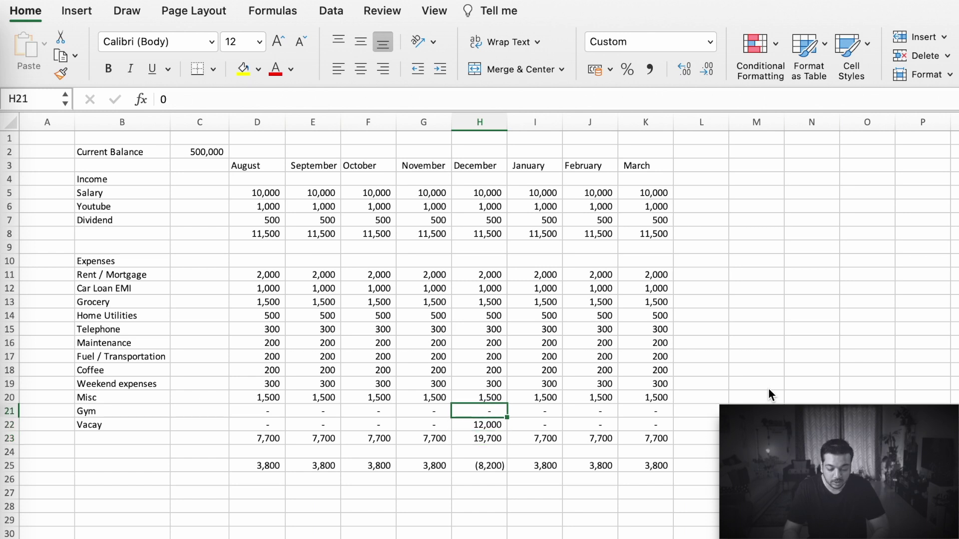
key(Right)
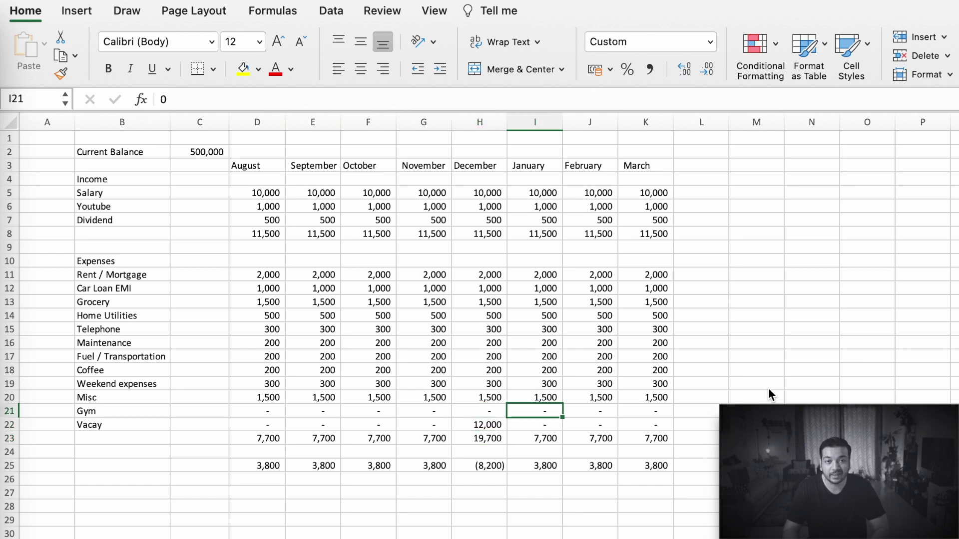
text(3000)
key(Return)
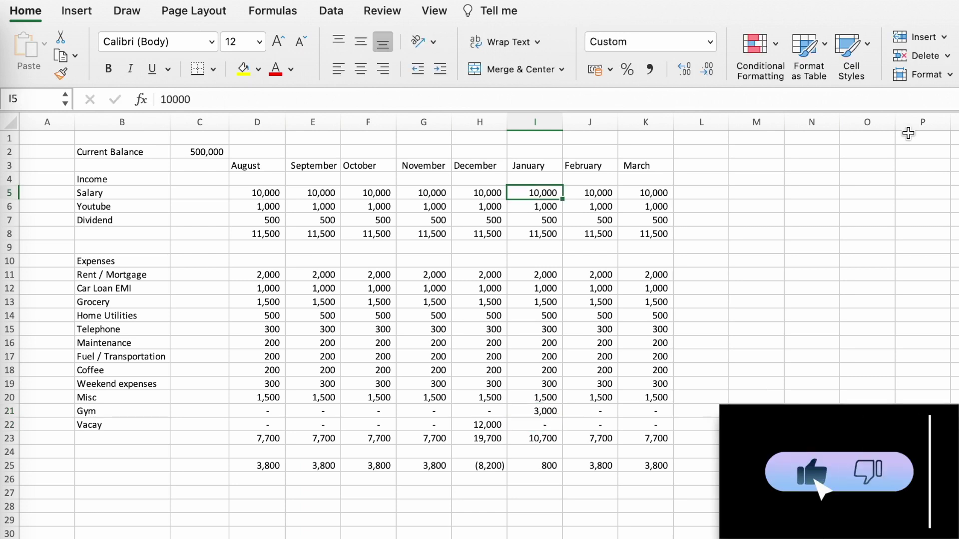
Set the January salary in I5 to 11,000 and fill it across February and March
text(11,0)
text(00)
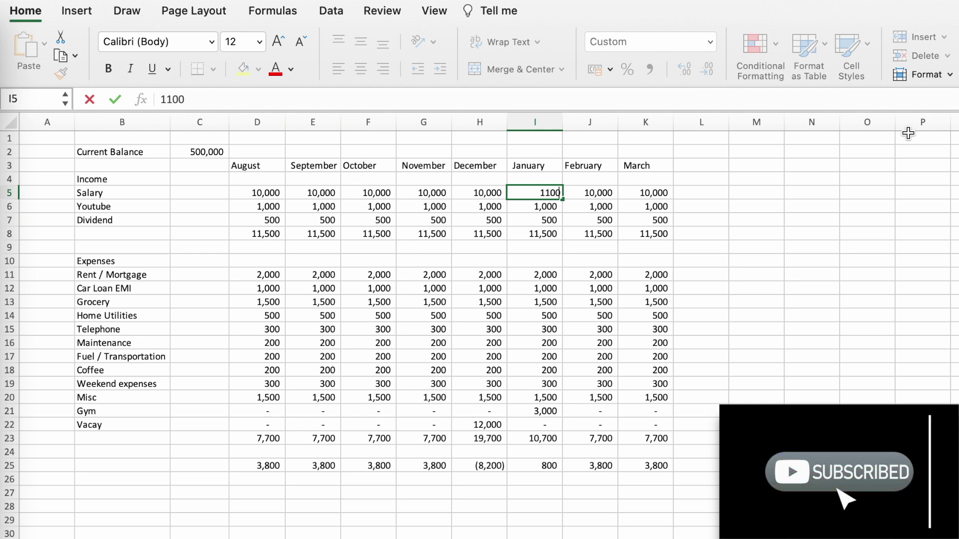
key(Return)
key(Up)
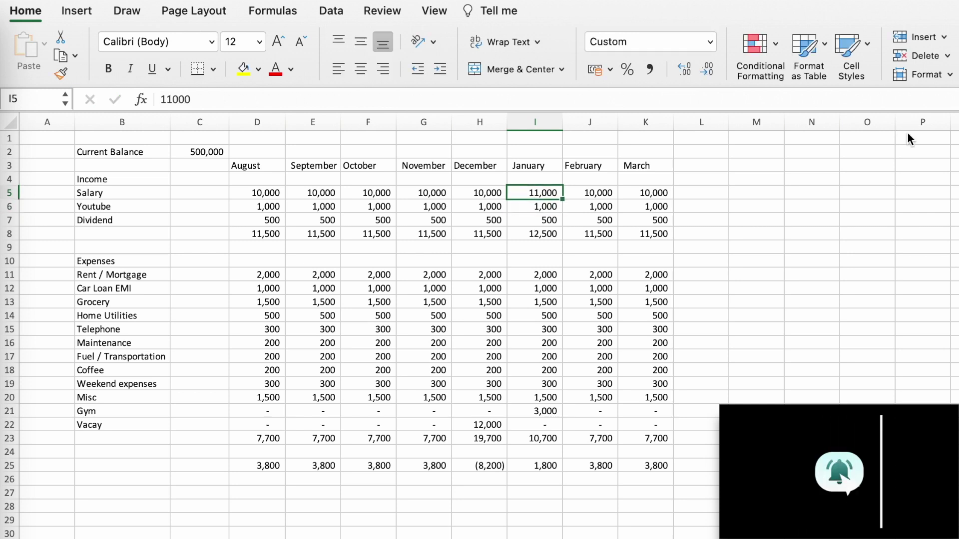
key(shift+Right)
key(shift+Right)
key(ctrl+r)
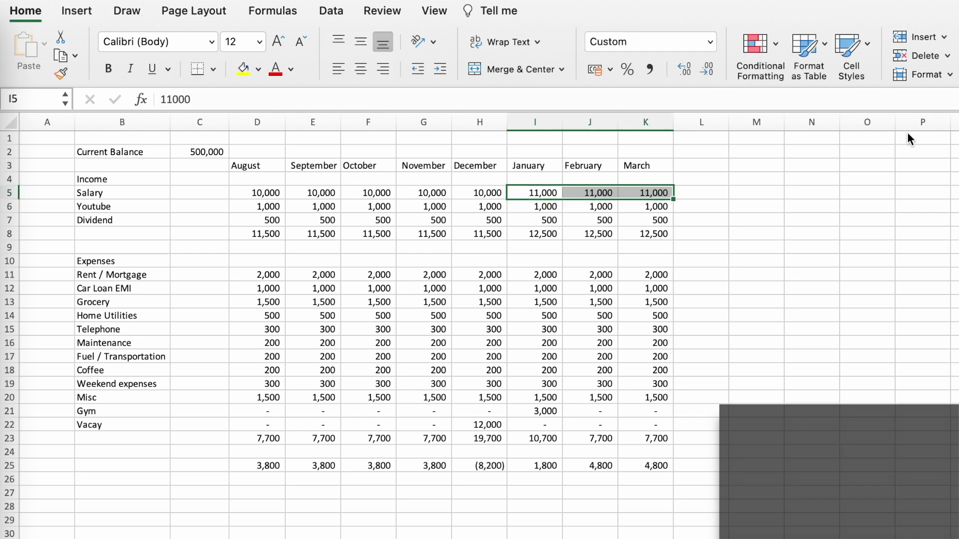
key(Down)
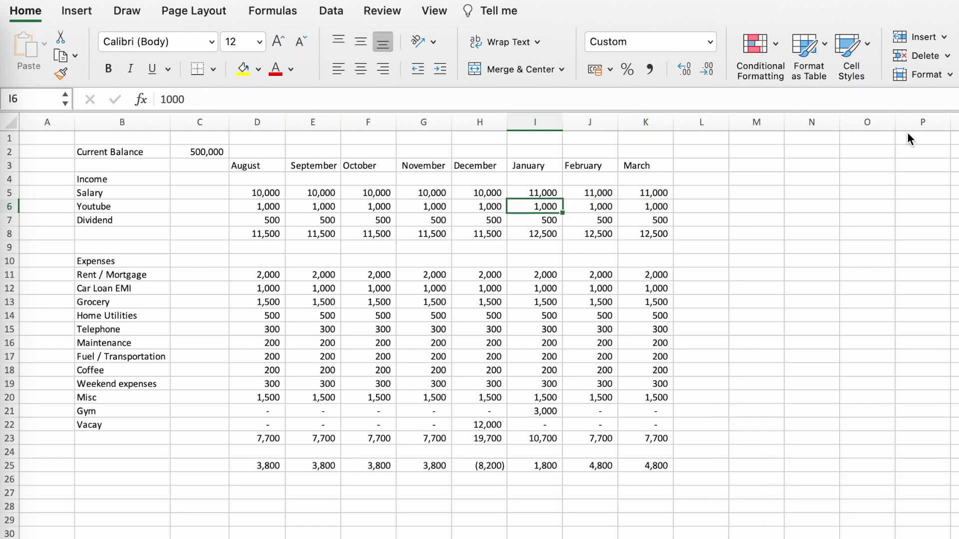
Review the monthly savings in row 25, comparing August through November with December
drag(254, 469, 647, 461)
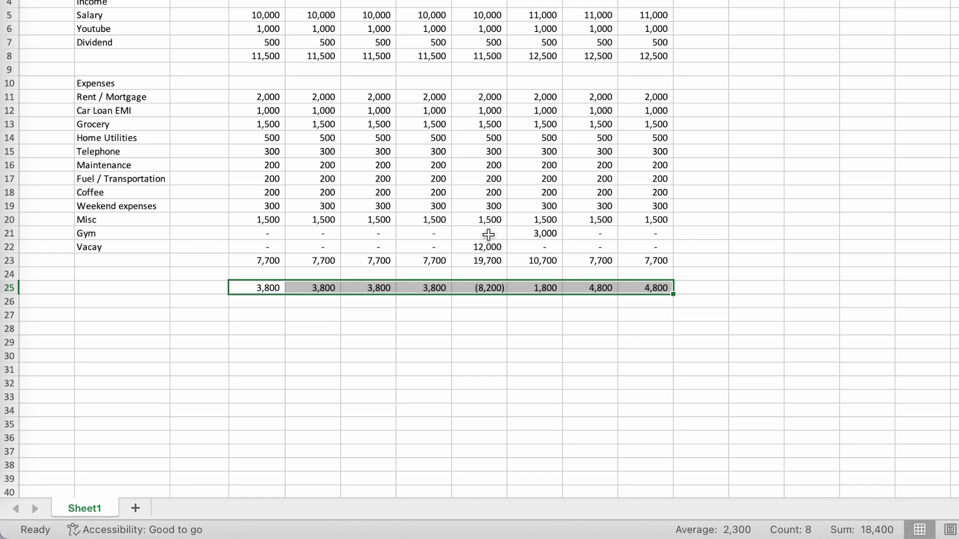
click(489, 293)
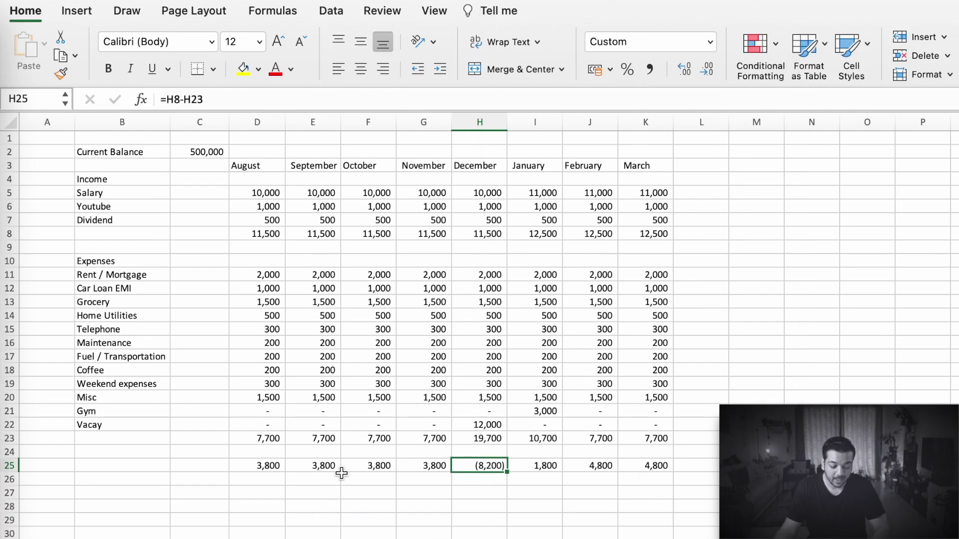
drag(272, 465, 424, 466)
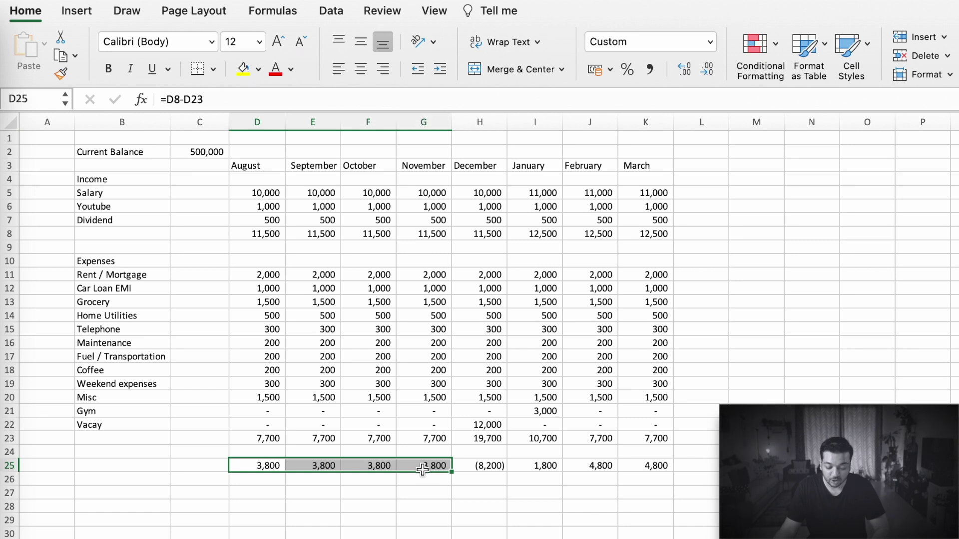
click(468, 468)
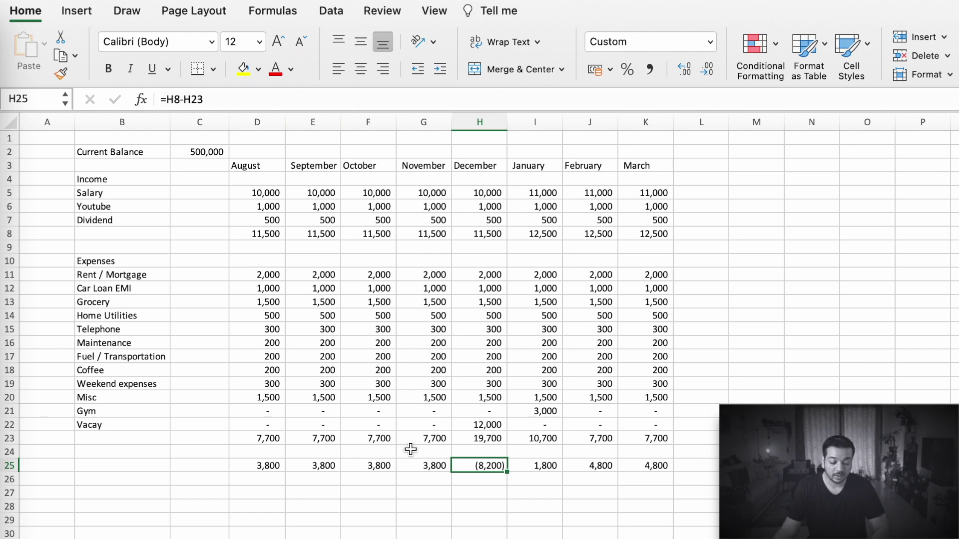
drag(261, 467, 432, 465)
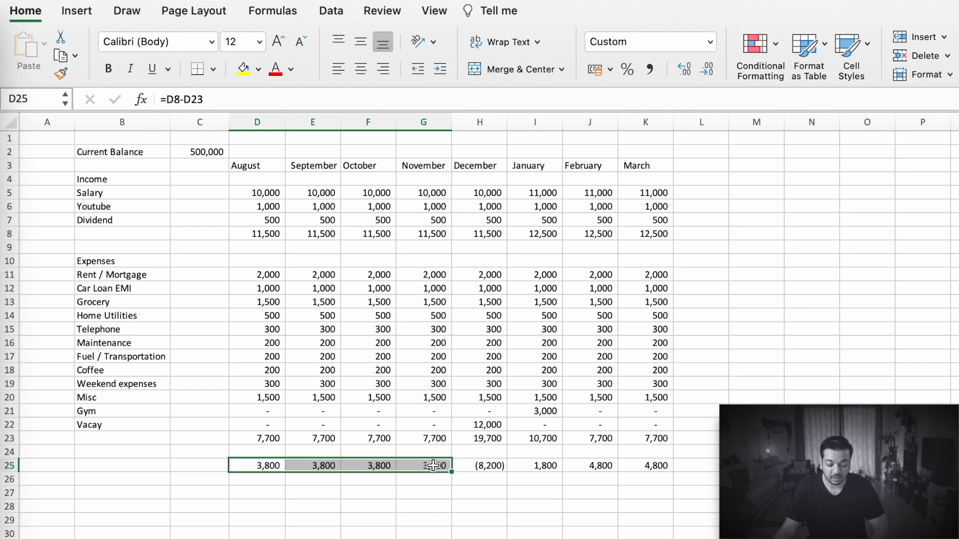
click(473, 467)
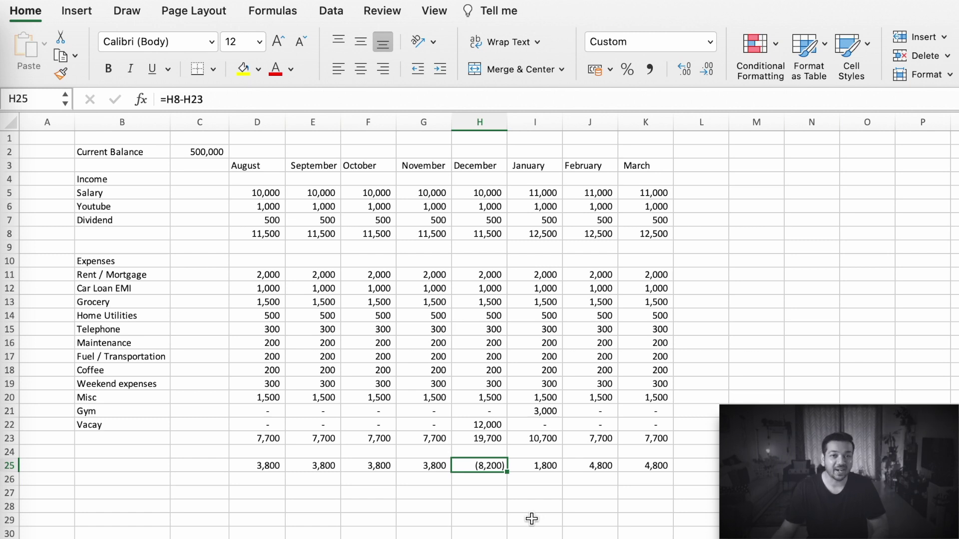
Enter 505,000 in D2 as the August balance beside the current balance
click(259, 152)
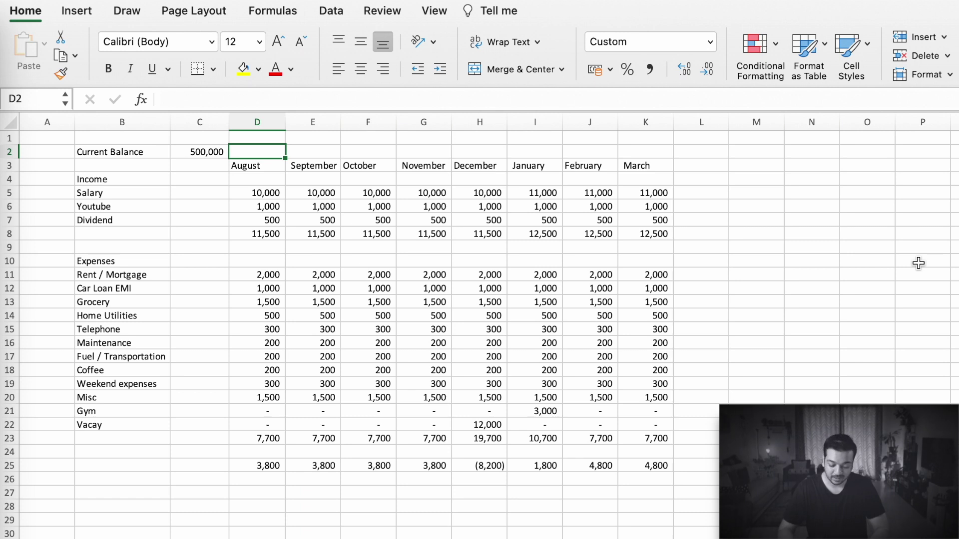
key(Left)
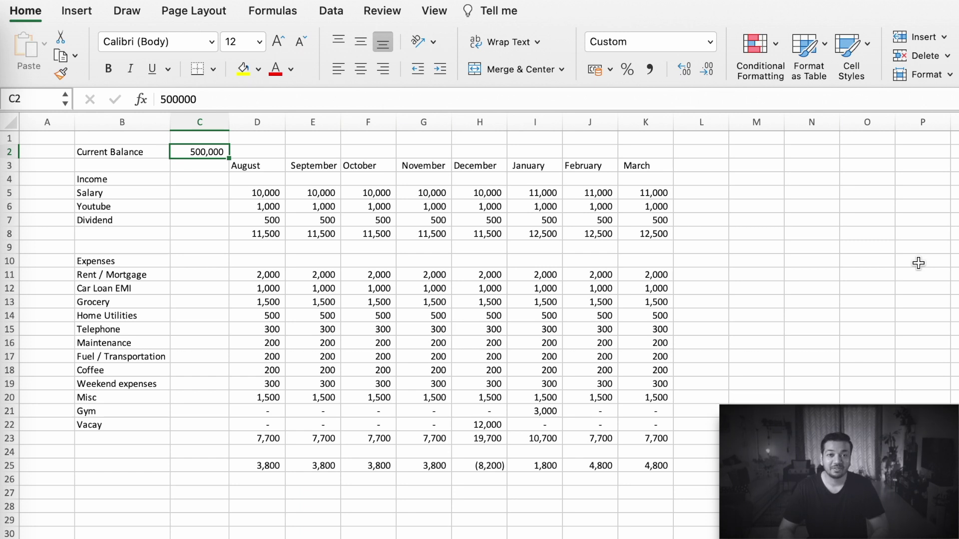
key(Right)
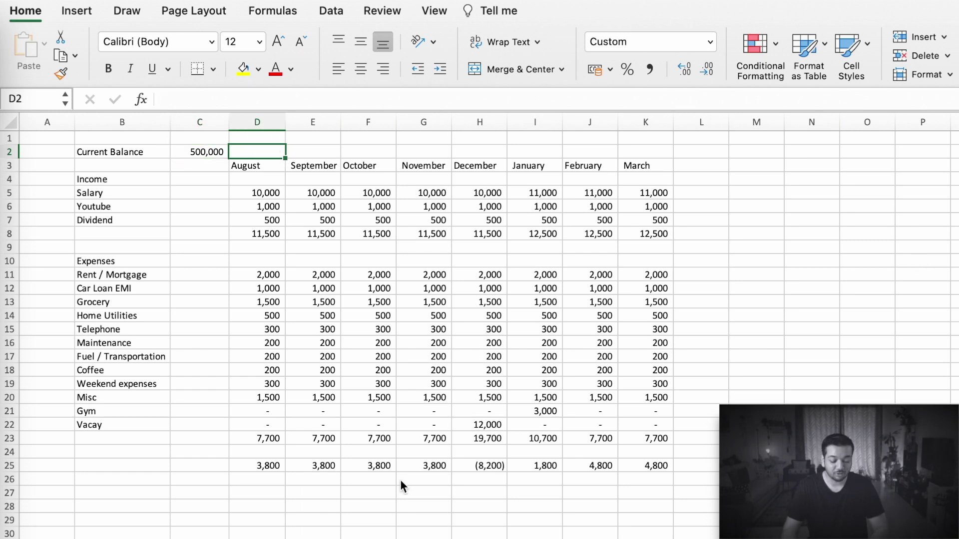
text(505000)
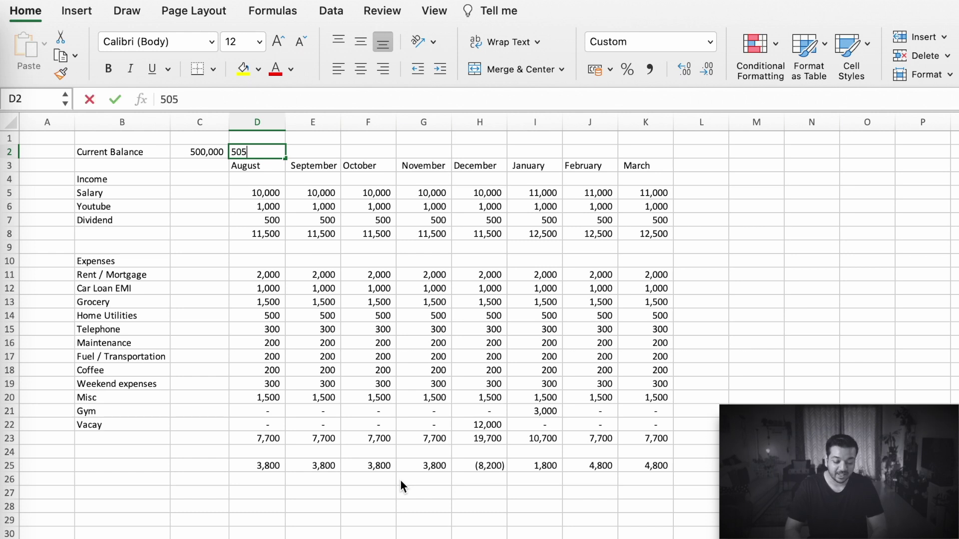
key(Return)
Add the label Budgeted Balance in B27, below the monthly savings row
key(Down)
key(Down)
key(Down)
key(Down)
key(Down)
key(Down)
key(Down)
key(Down)
key(Down)
key(Down)
key(Down)
key(Down)
key(Down)
key(Down)
key(Down)
key(Down)
key(Down)
key(Down)
key(Down)
key(Down)
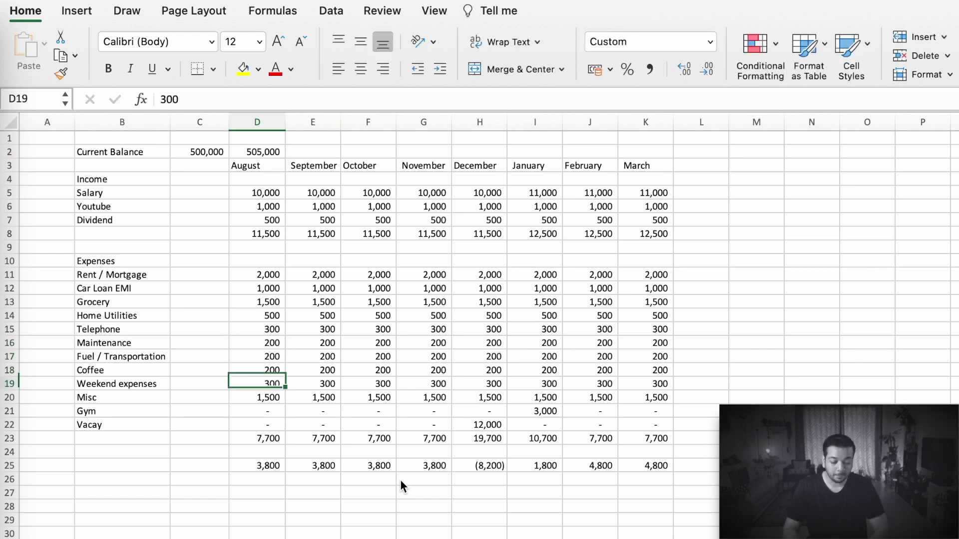
key(Left)
key(Left)
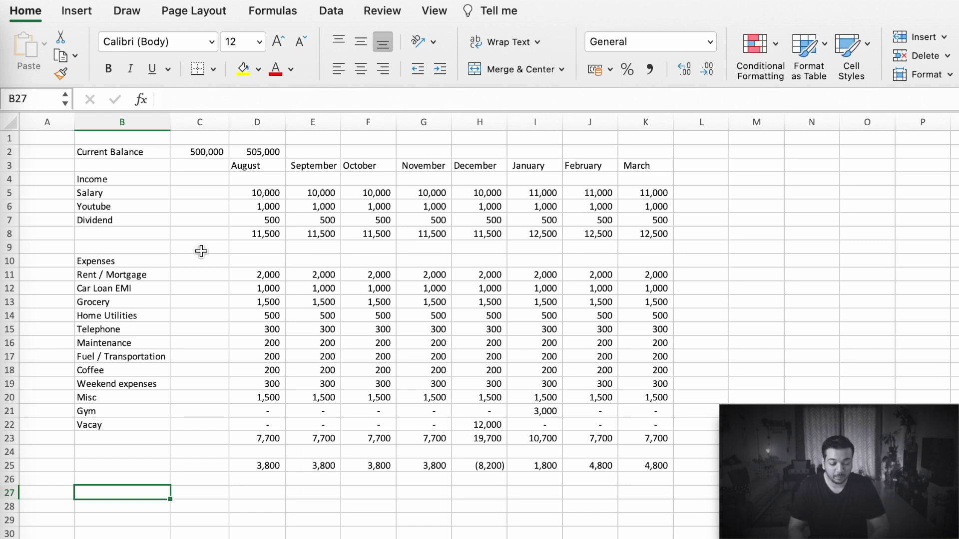
text(B)
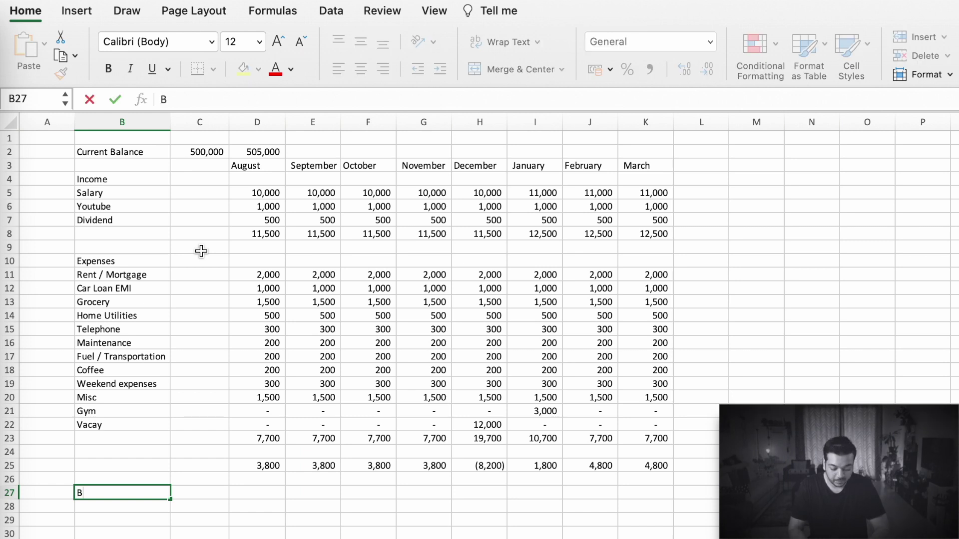
text(udgete)
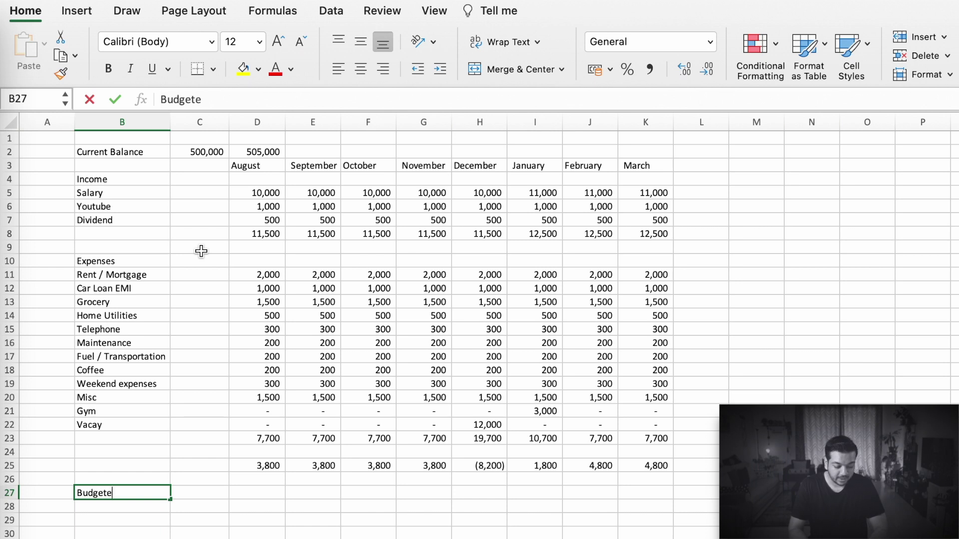
text(d Balance)
key(Return)
Calculate August's budgeted balance in D27 by adding August's savings in D25 to the 500,000 starting balance, using =C2+D25
key(Right)
key(Up)
key(Up)
key(Right)
key(Down)
text(=)
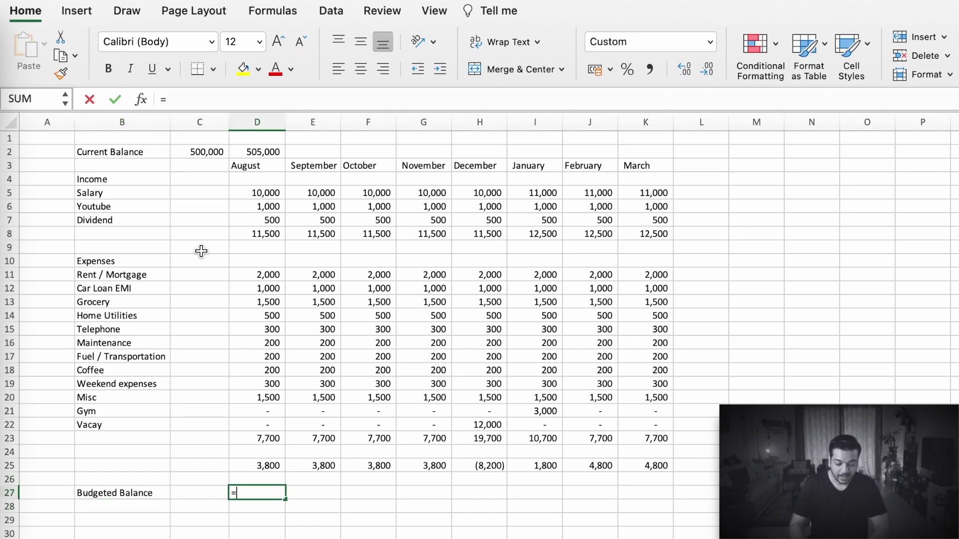
click(198, 151)
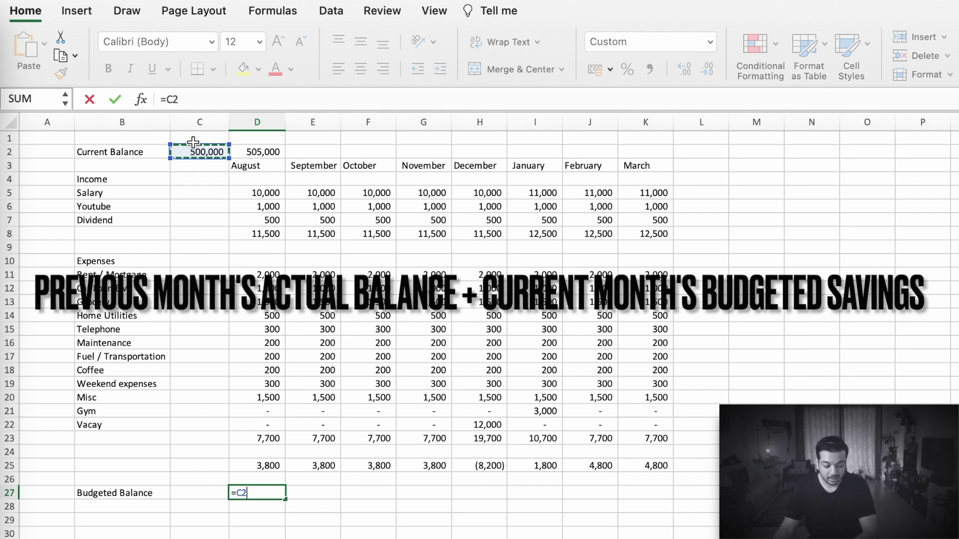
text(+)
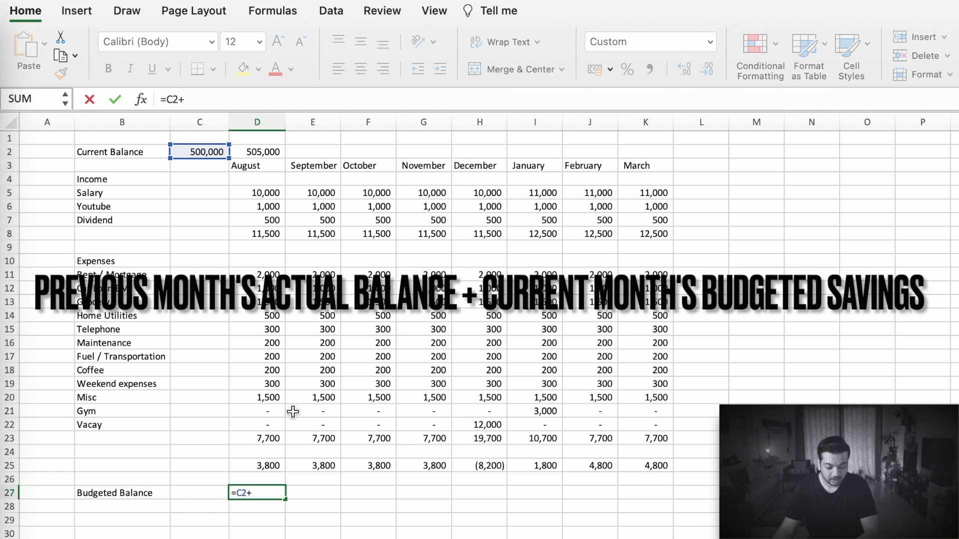
click(270, 467)
key(Return)
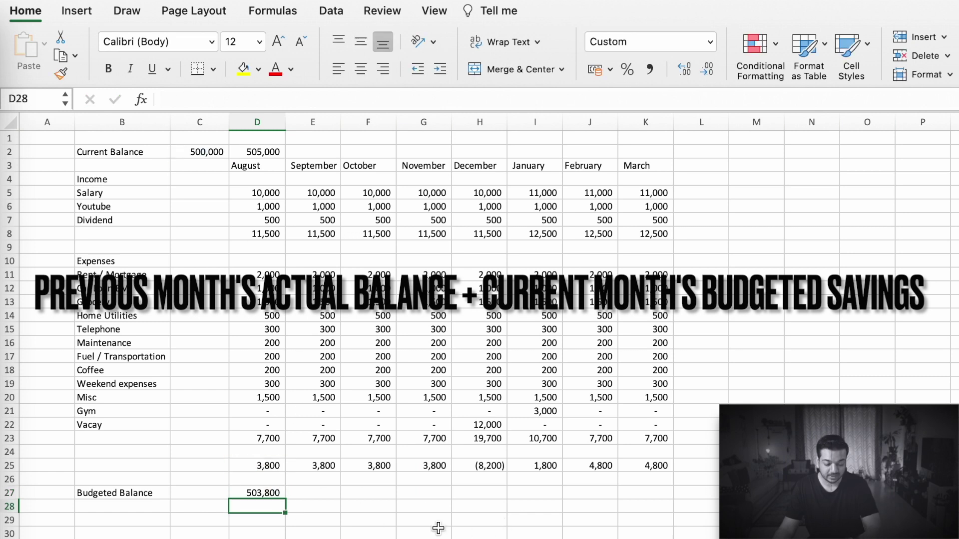
click(277, 495)
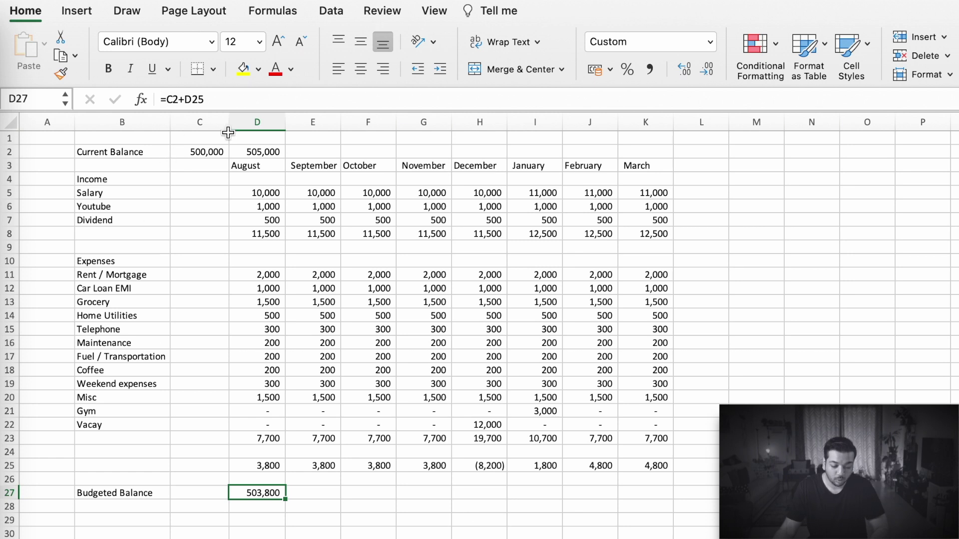
click(260, 155)
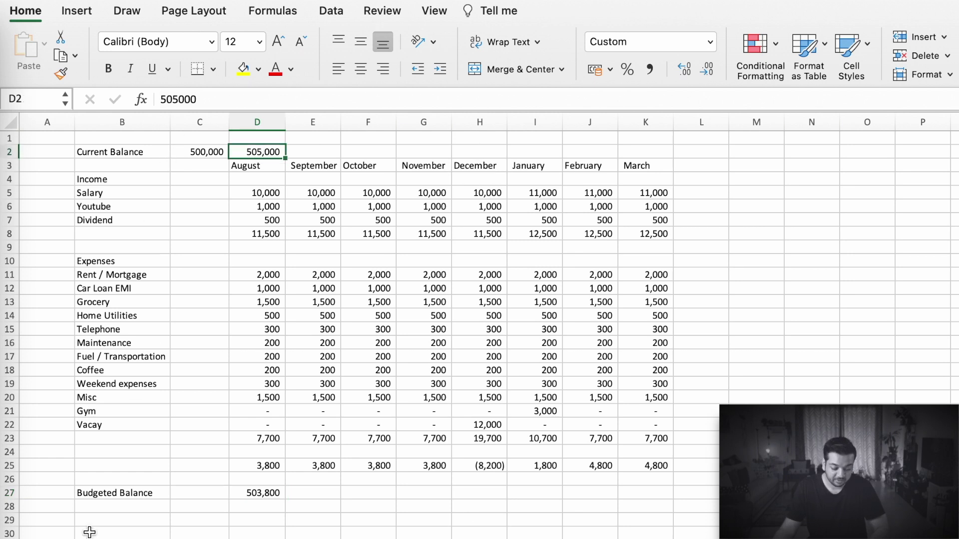
Add the label Variance in B29, two rows below the Budgeted Balance label
click(141, 518)
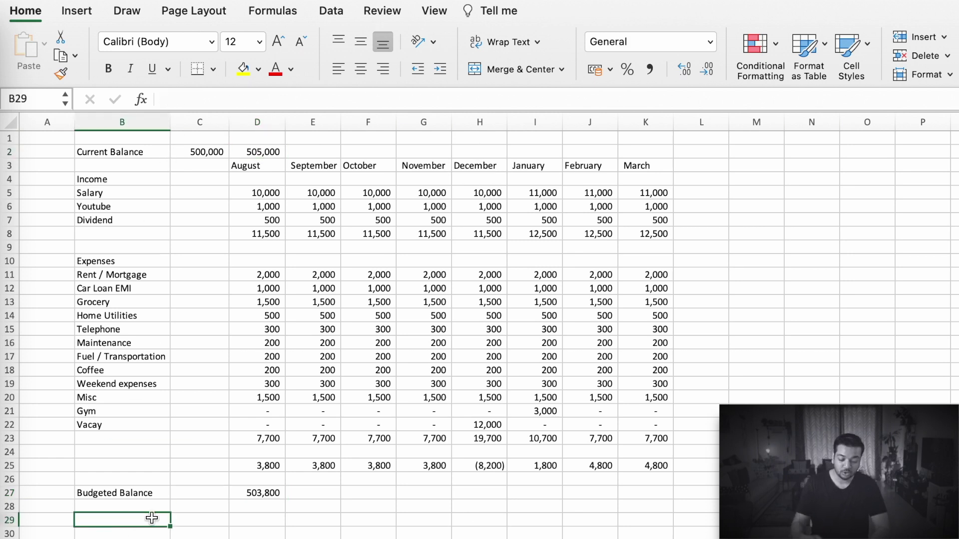
text(Variance)
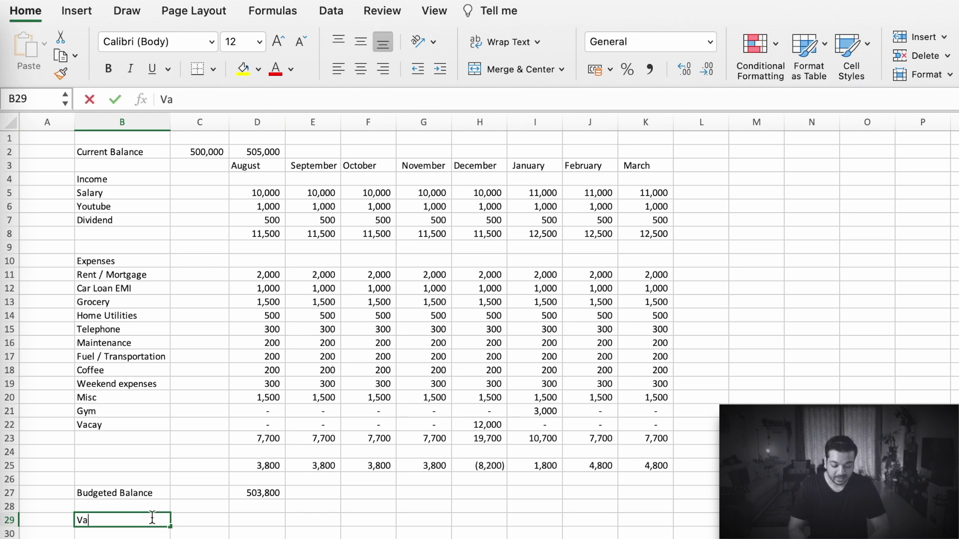
key(Return)
key(Up)
key(Right)
key(Right)
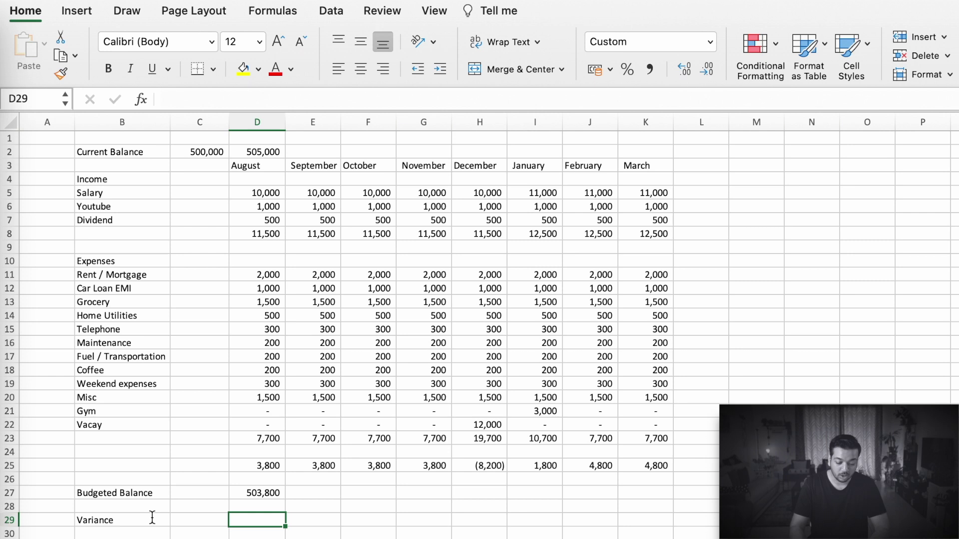
Calculate August's variance in D29 as the actual balance minus the budgeted balance, using =D2-D27
text(=)
key(Up)
key(Up)
key(Up)
key(Up)
key(Up)
key(Up)
key(Up)
key(Up)
key(Up)
key(Up)
key(Up)
key(Up)
key(Up)
key(Up)
key(Up)
key(Up)
key(Up)
key(Up)
key(Up)
key(Up)
key(Up)
key(Up)
key(Up)
key(Up)
key(Up)
key(Up)
key(Up)
text(-)
key(Up)
key(Up)
key(Return)
key(Up)
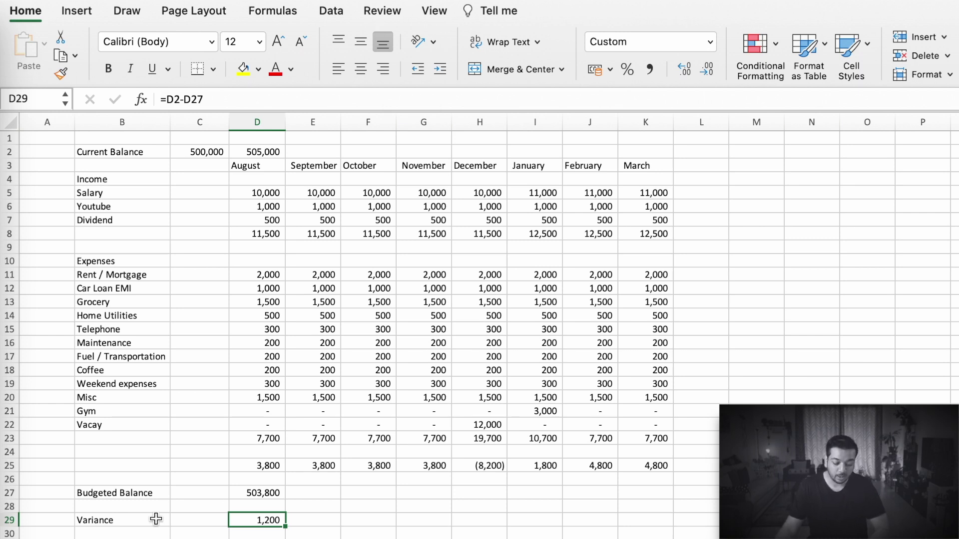
Fill the August budgeted balance and variance formulas in D27 and D29 across through March in column K
click(261, 493)
drag(286, 499, 652, 496)
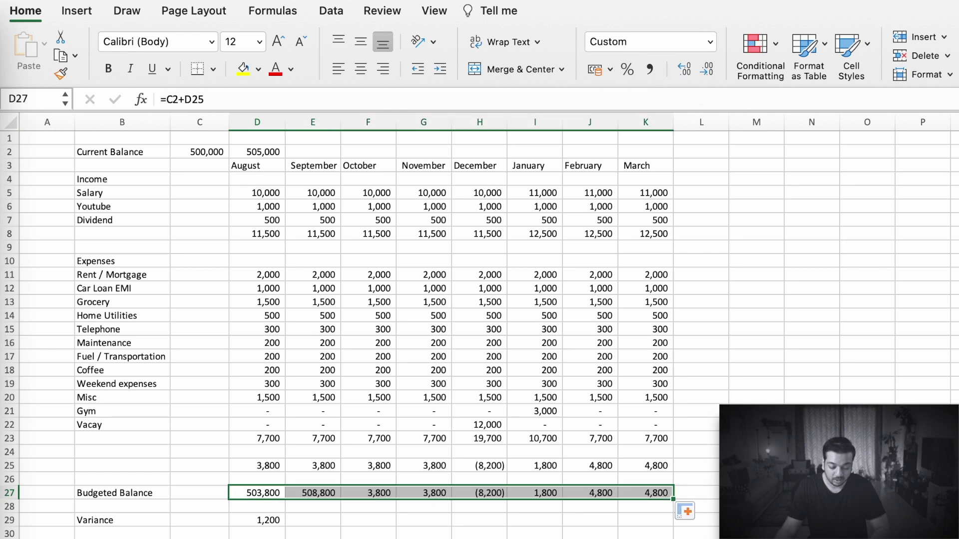
click(268, 521)
drag(287, 527, 666, 526)
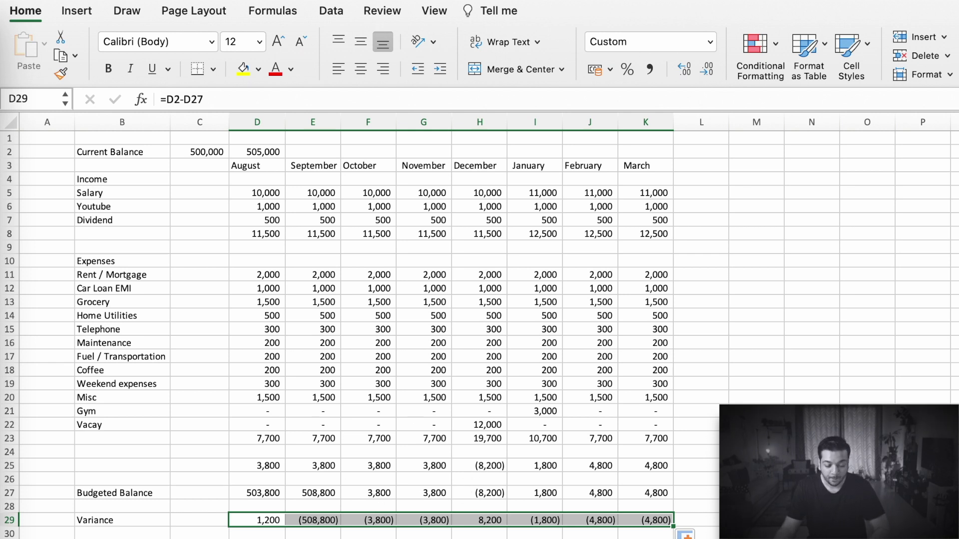
click(535, 538)
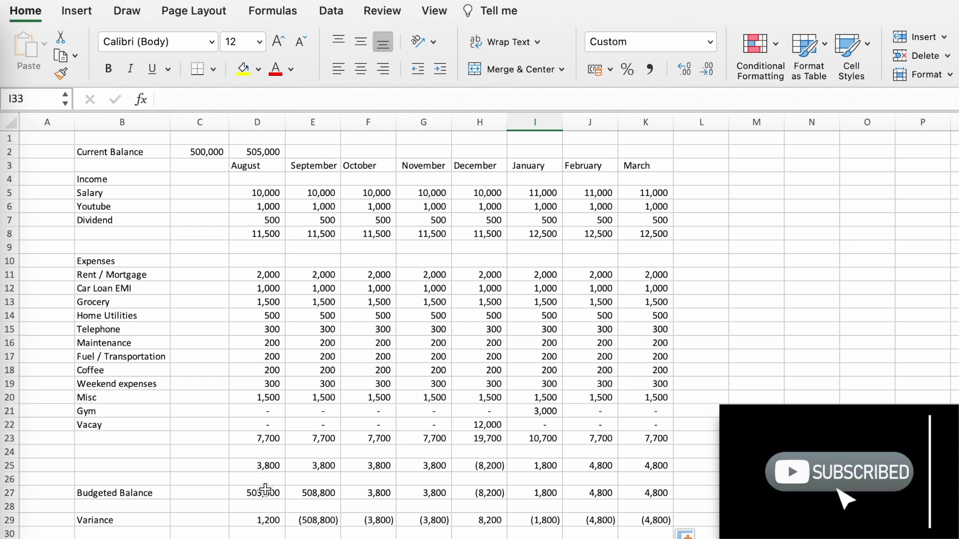
drag(265, 490, 664, 523)
click(480, 538)
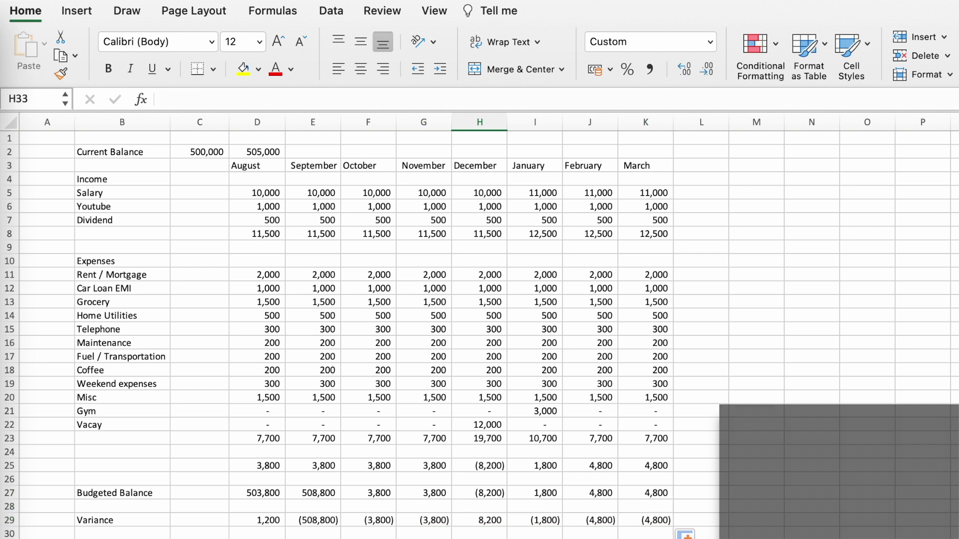
Enter 510,000 as the actual balance for both September in E2 and October in F2
click(295, 150)
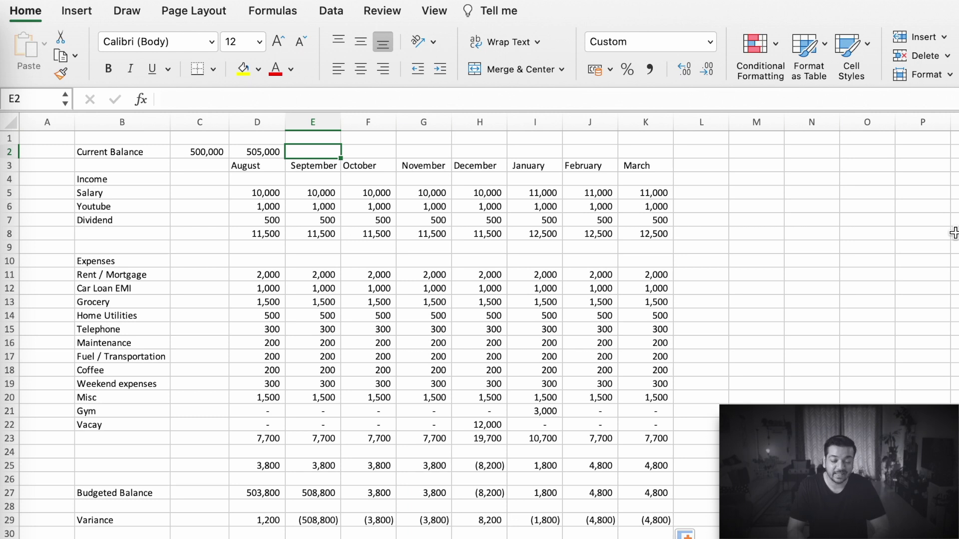
text(510000)
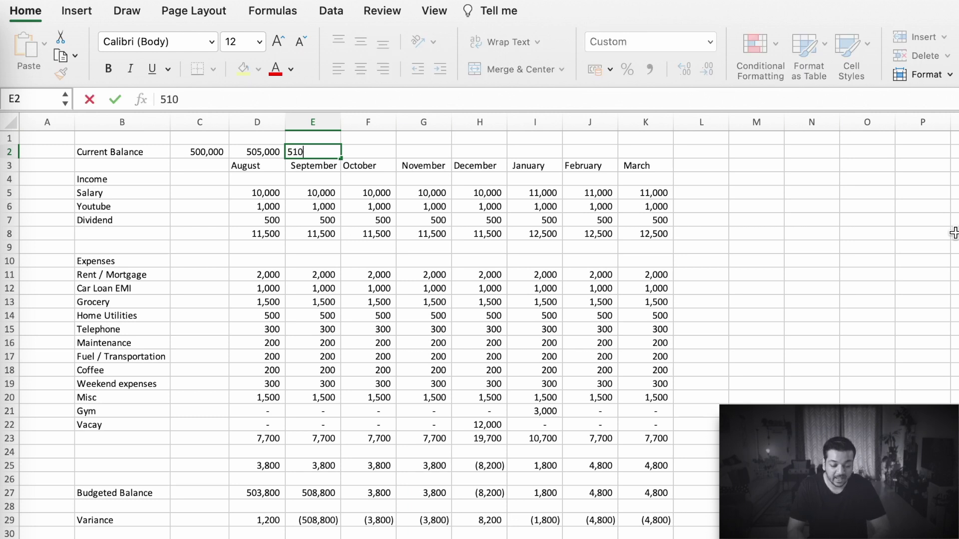
click(313, 533)
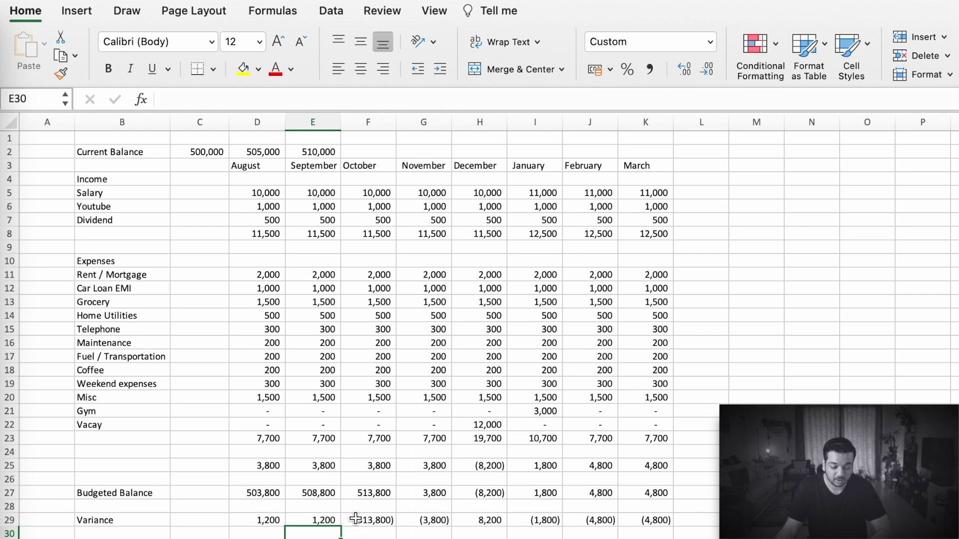
click(387, 153)
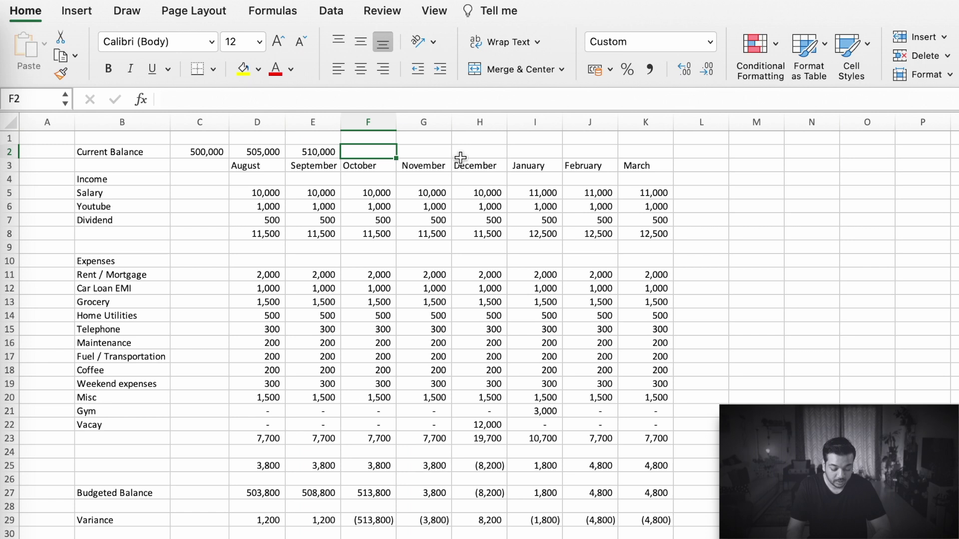
text(510000)
click(368, 520)
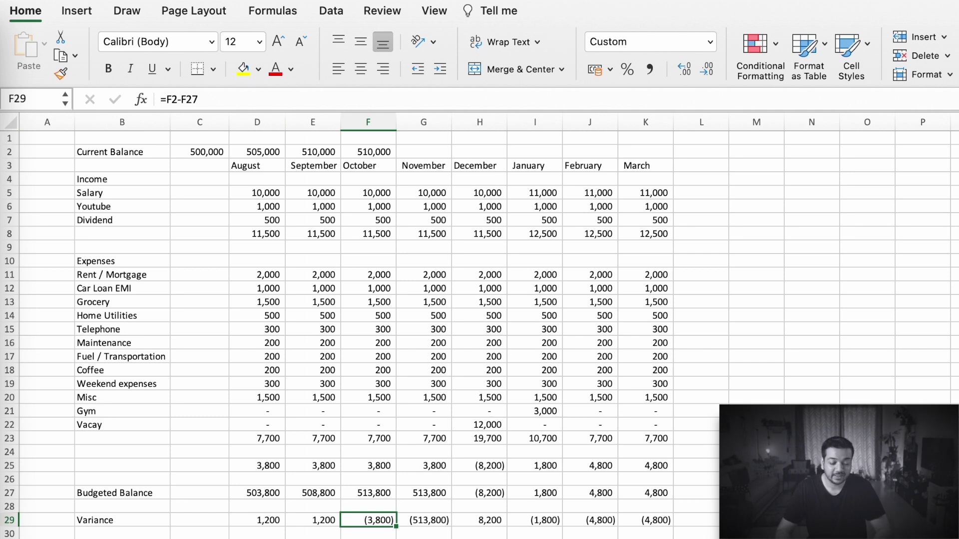
click(94, 190)
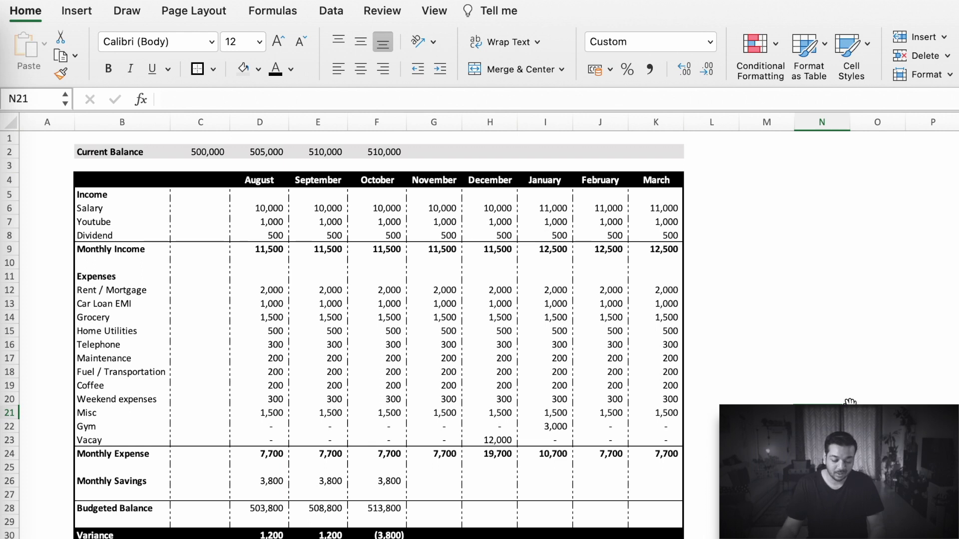
Reveal the hidden November to March figures by setting the font to black in G26:K28 and white in G30:K30
drag(438, 489, 656, 509)
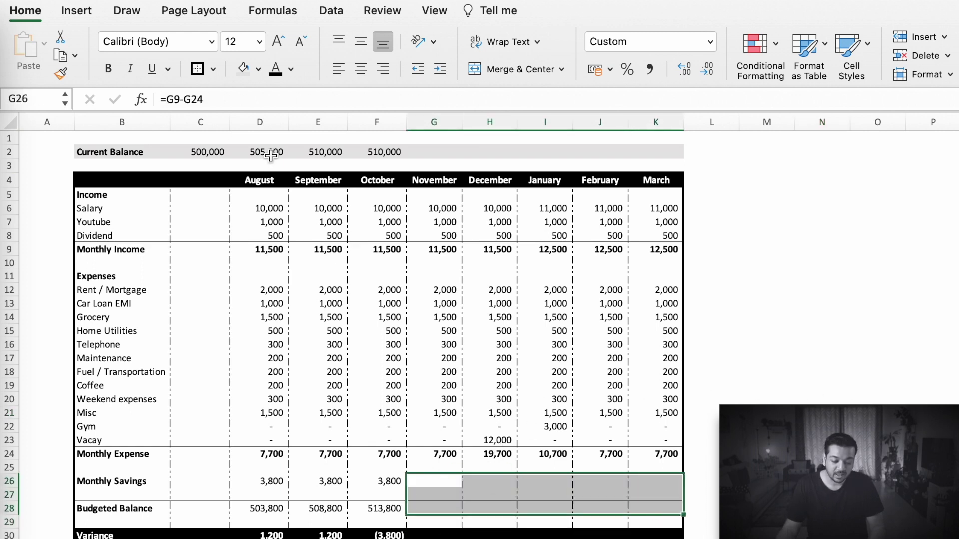
click(277, 69)
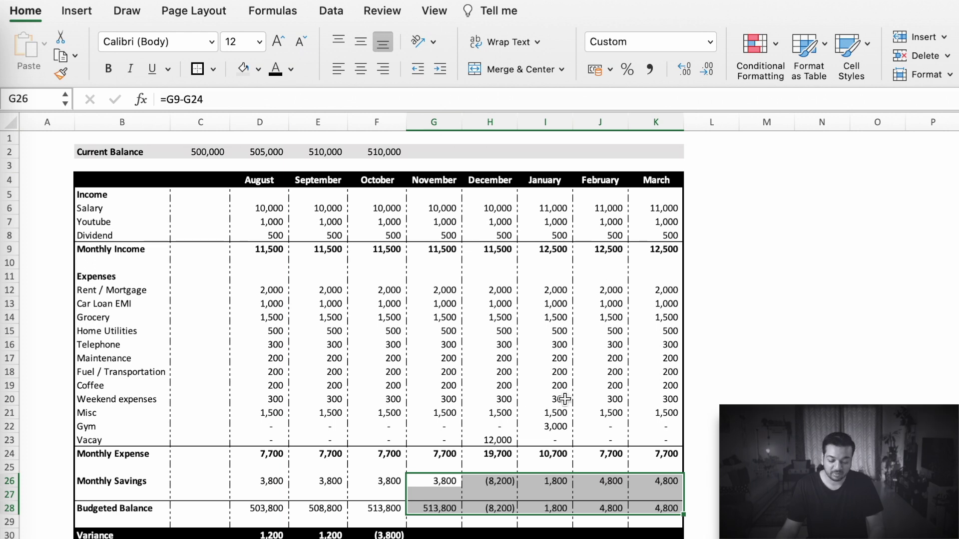
drag(435, 535, 656, 534)
click(290, 69)
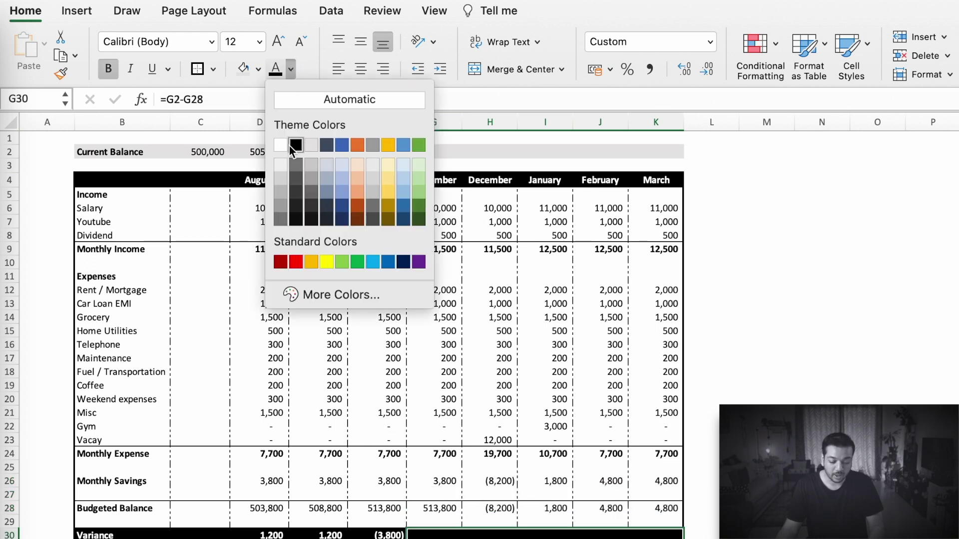
click(280, 145)
click(731, 358)
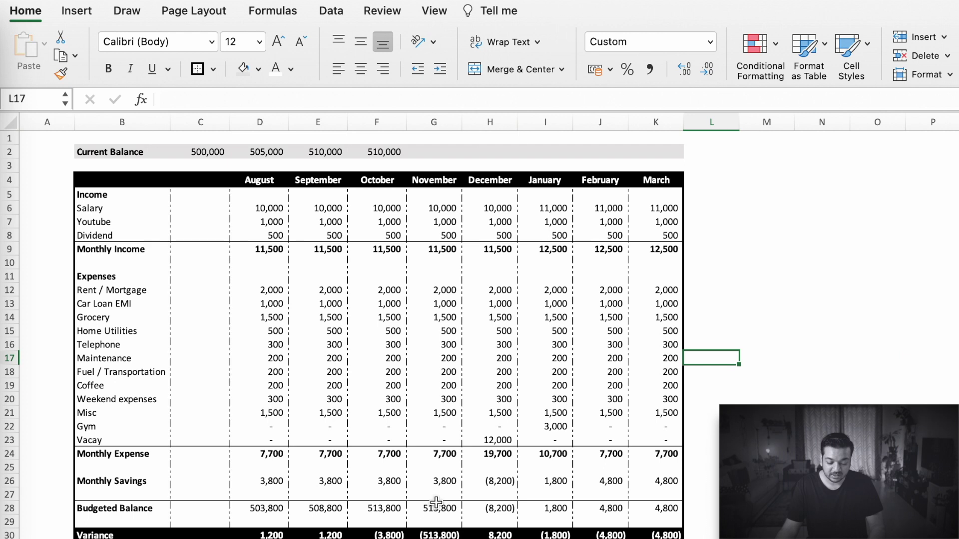
Undo the font color changes on the November to March savings, budgeted balance and variance cells
drag(437, 504, 682, 535)
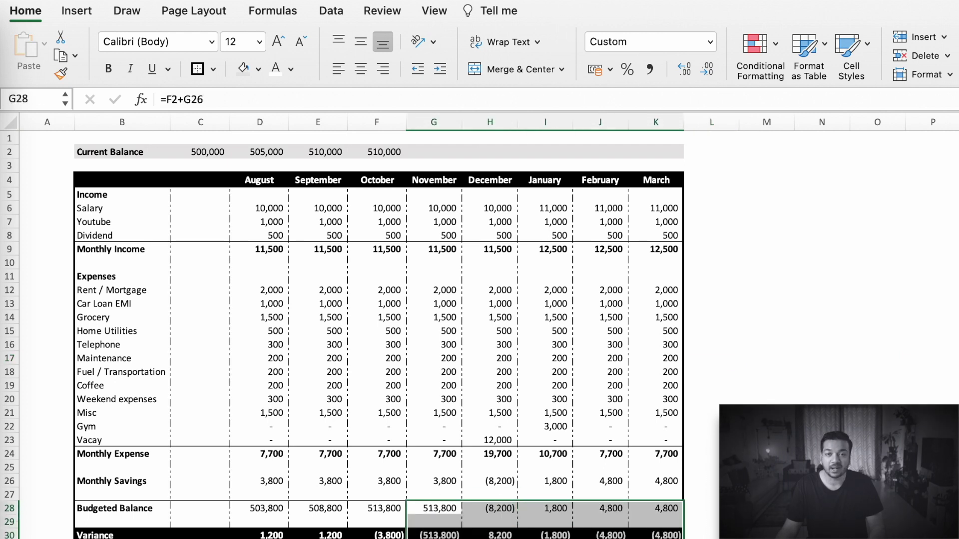
key(super+z)
key(super+z)
key(super+z)
click(821, 495)
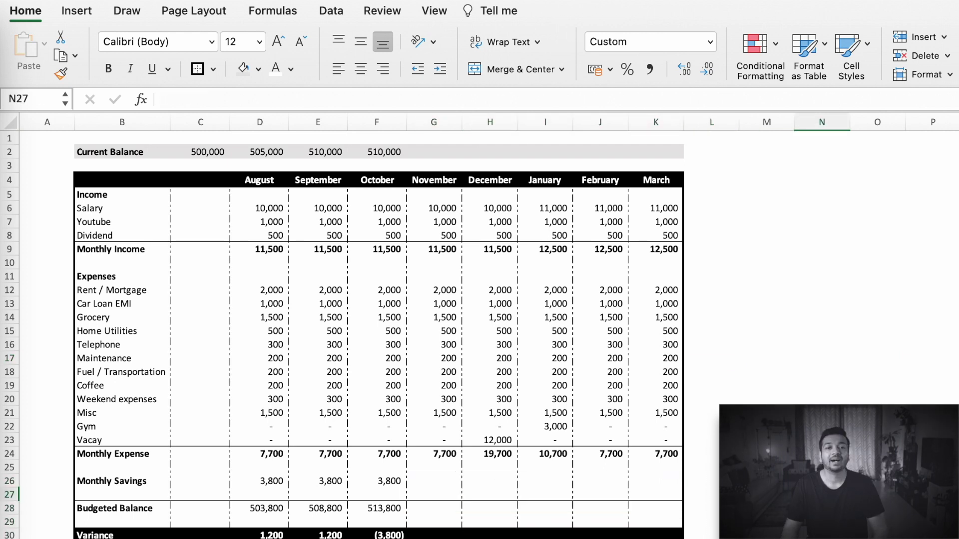